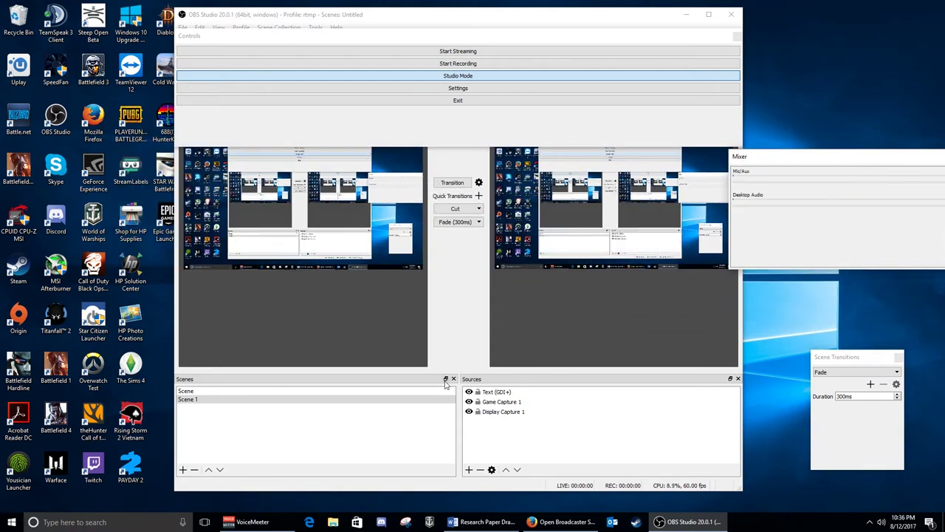
Rearrange the docks: float Controls outside the window, dock Sources above the preview, and place Scenes and Scene Transitions side by side below it
drag(443, 379, 157, 258)
drag(689, 40, 938, 499)
drag(679, 378, 500, 43)
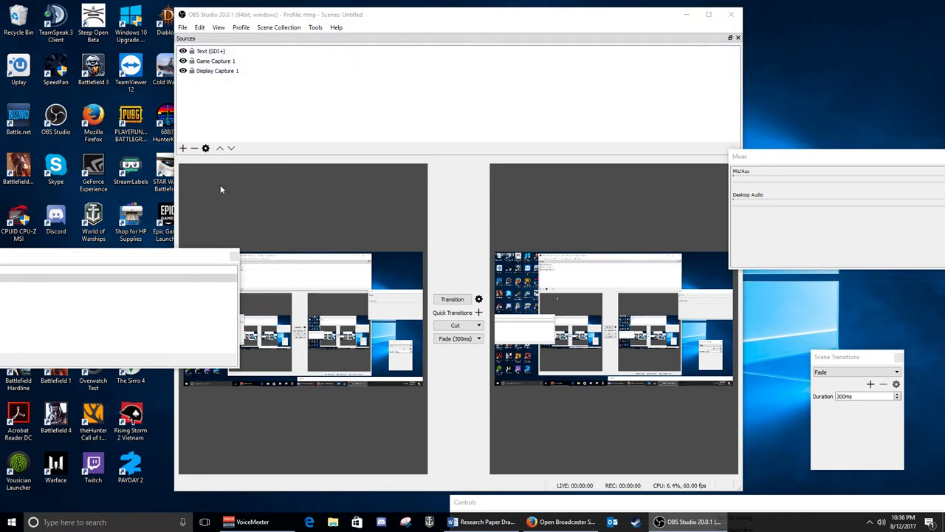
drag(120, 260, 629, 450)
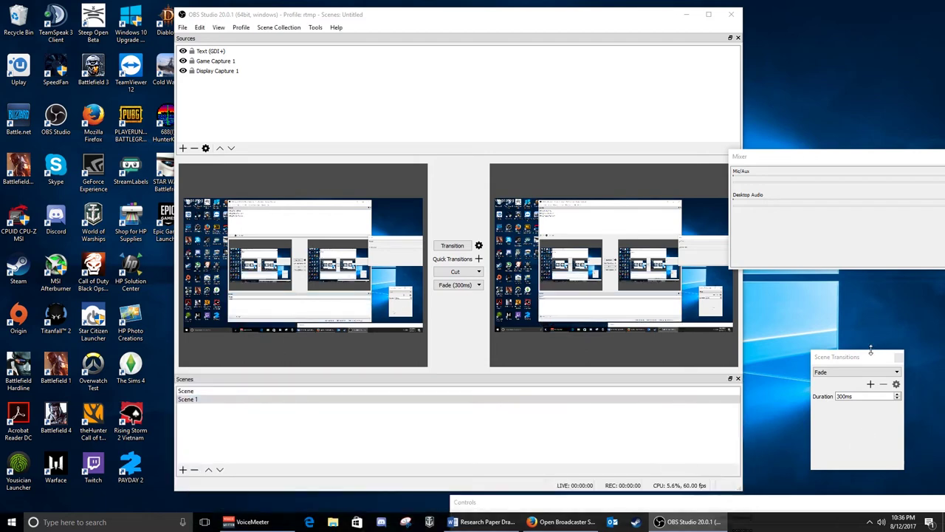
drag(871, 350, 705, 389)
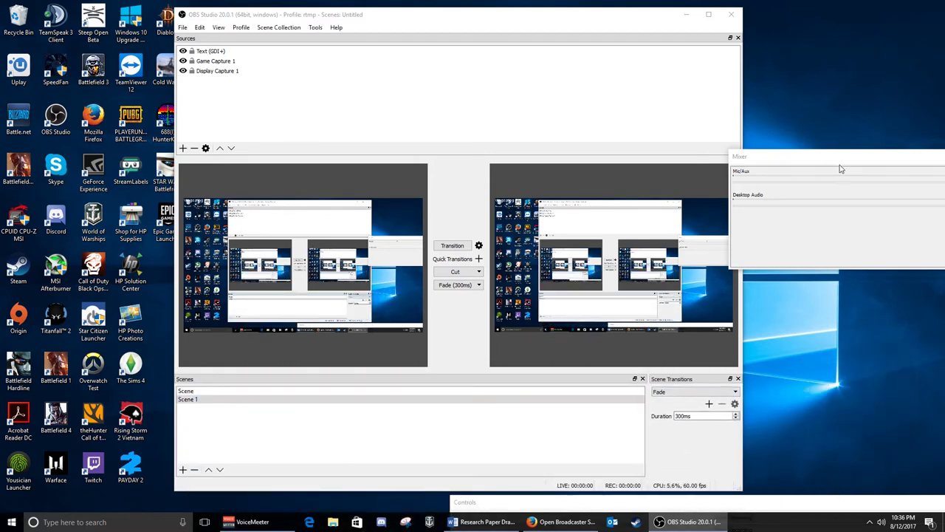
Dock the Mixer onto the Sources dock as tabs and switch between the two, ending on Sources
drag(840, 169, 509, 40)
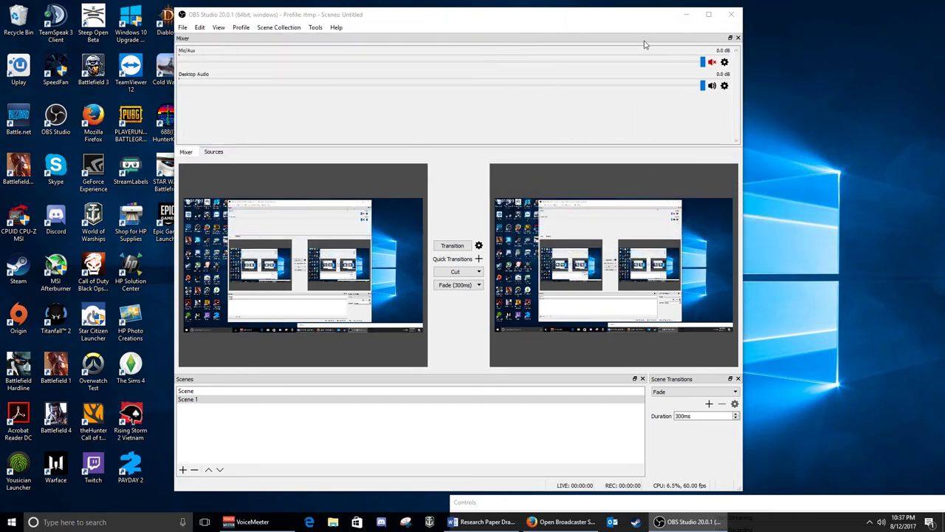
click(213, 152)
click(186, 152)
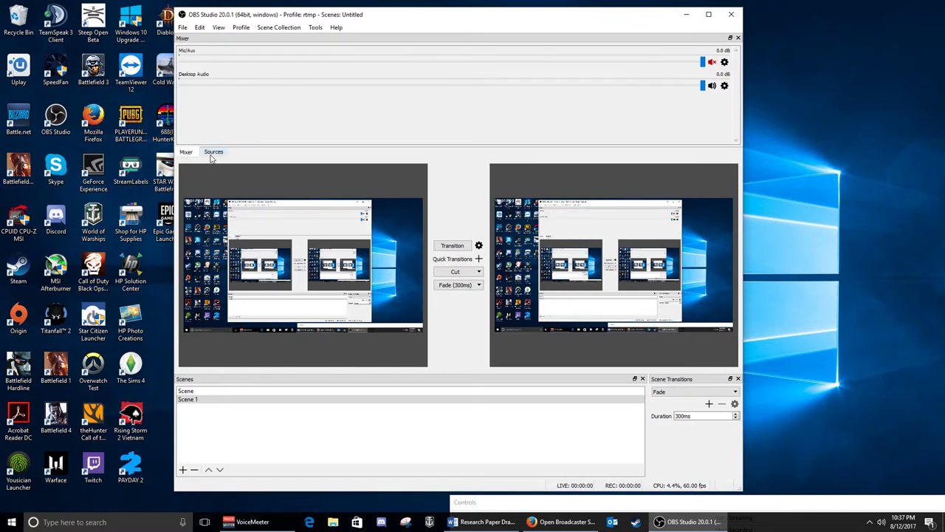
click(214, 152)
click(187, 153)
click(213, 153)
click(186, 152)
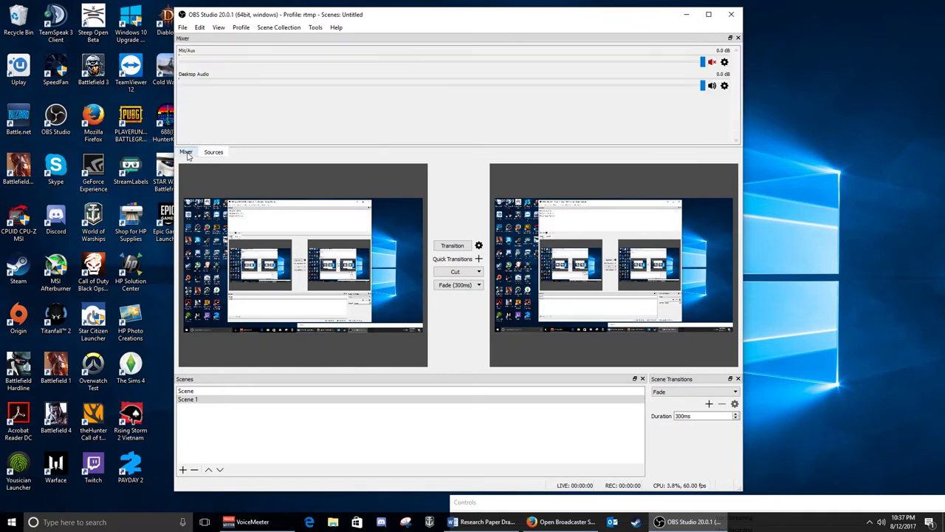
mouse_move(213, 152)
mouse_down()
mouse_move(656, 86)
mouse_move(618, 133)
mouse_move(221, 222)
mouse_move(281, 260)
mouse_move(367, 155)
mouse_move(454, 155)
mouse_move(222, 155)
mouse_up()
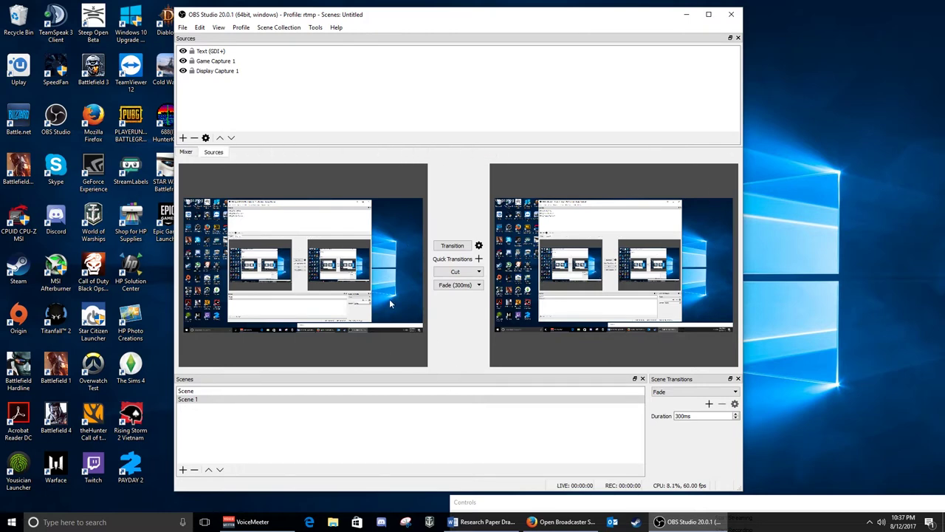
Bring the floating Controls dock over the main window and close it
drag(792, 508, 541, 275)
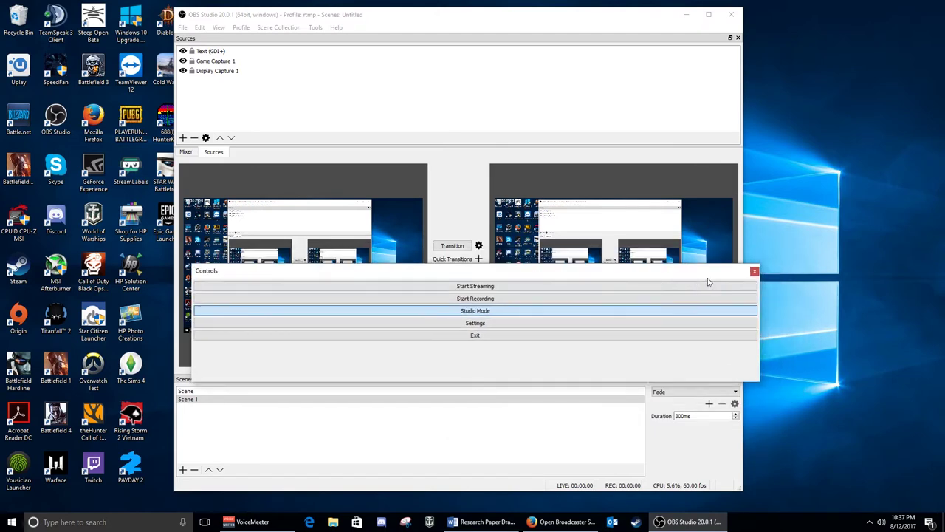
click(754, 271)
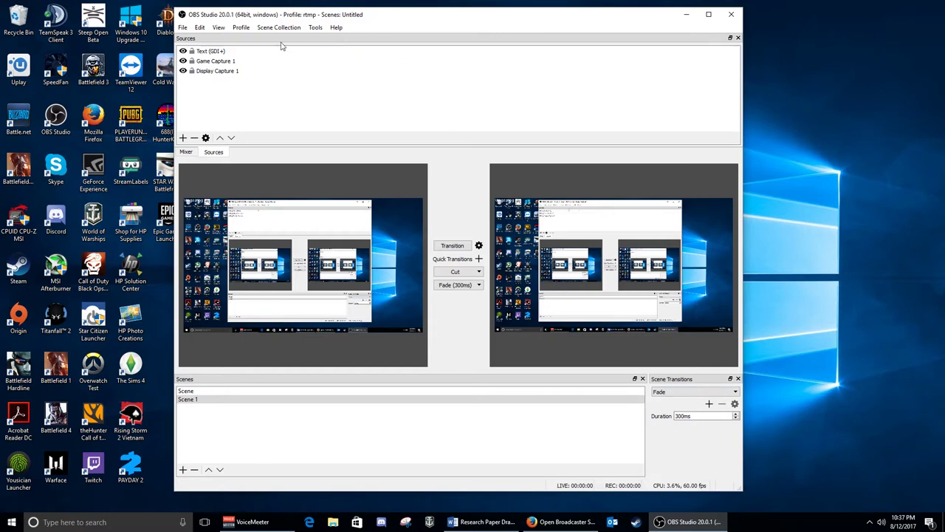
Reset the dock layout to its defaults with Reset UI
click(241, 27)
mouse_move(219, 27)
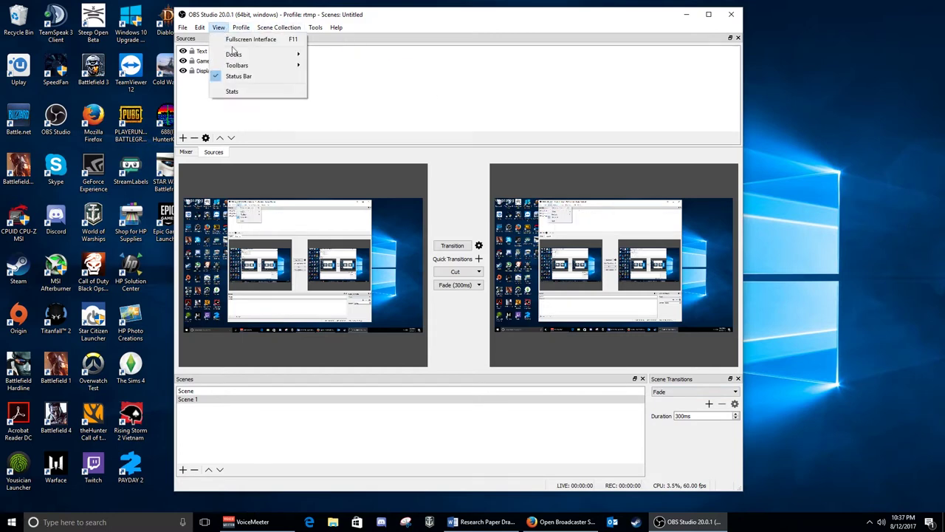
mouse_move(235, 54)
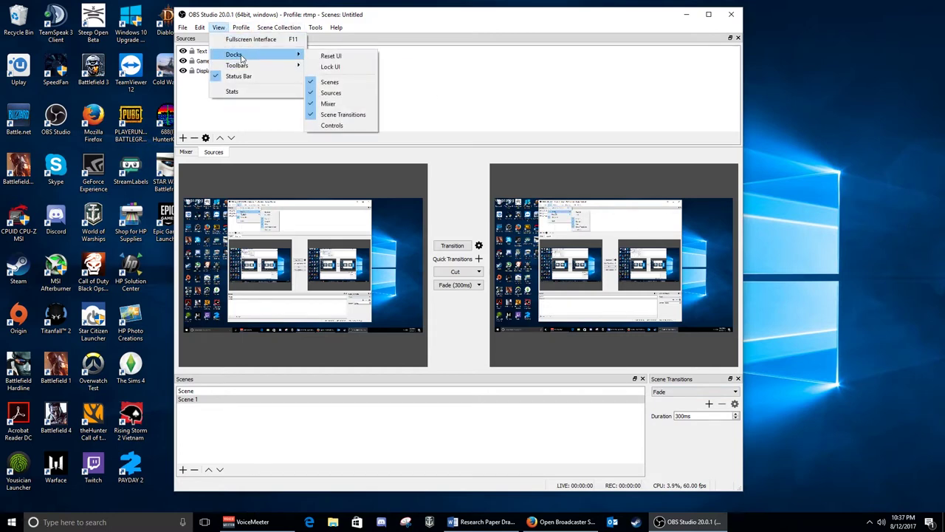
click(335, 59)
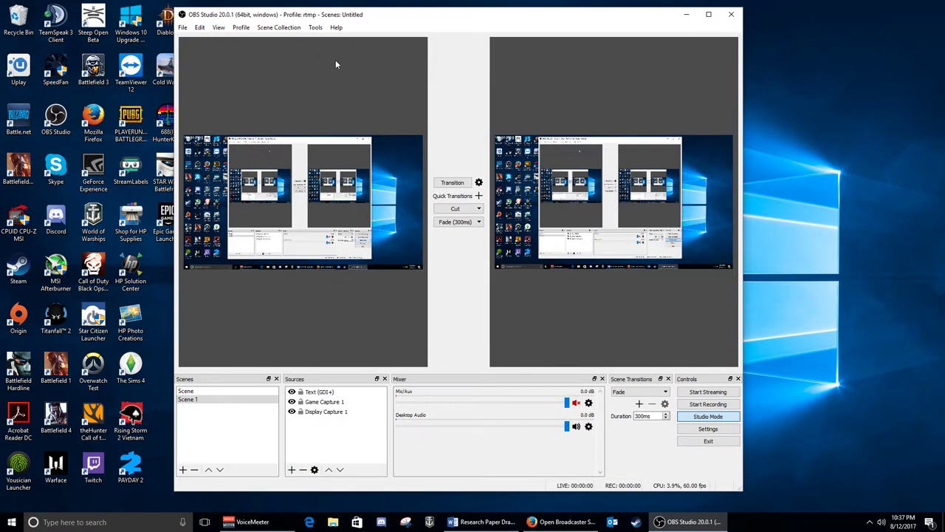
Lock the dock layout with Lock UI
click(219, 28)
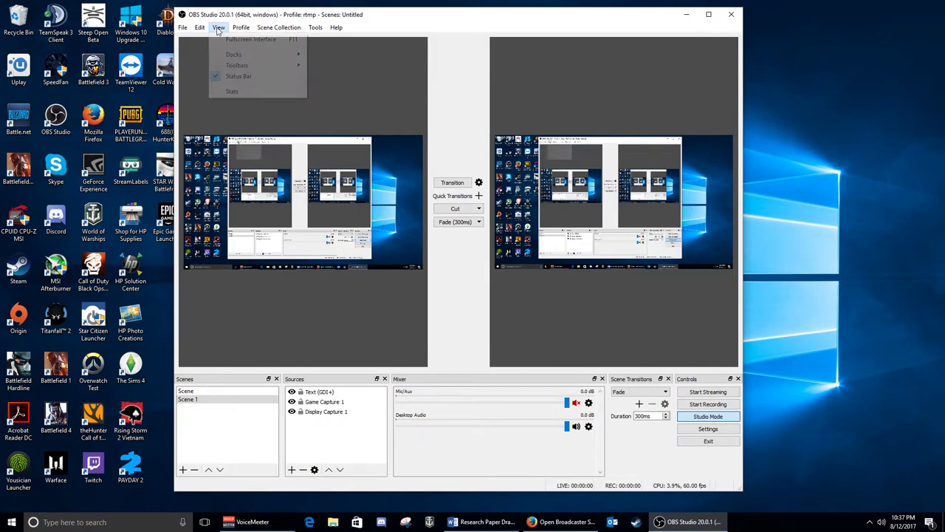
mouse_move(233, 55)
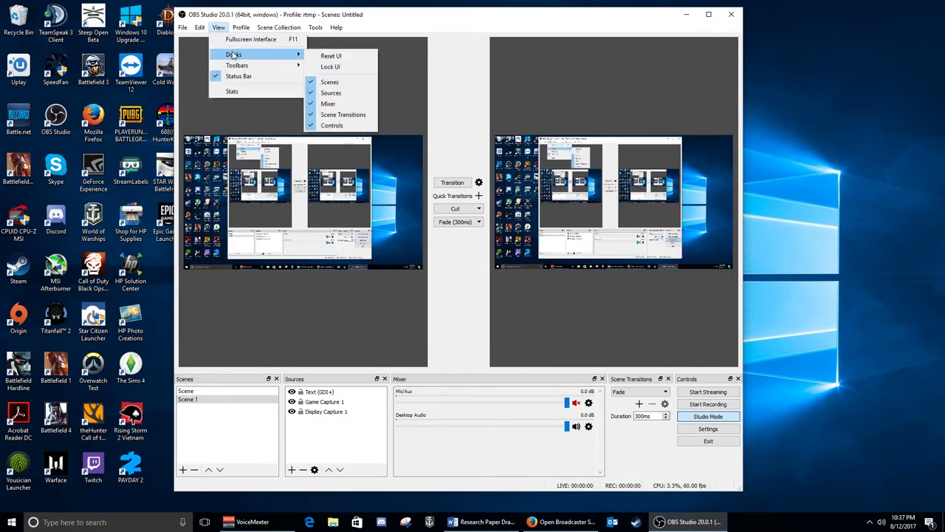
click(325, 68)
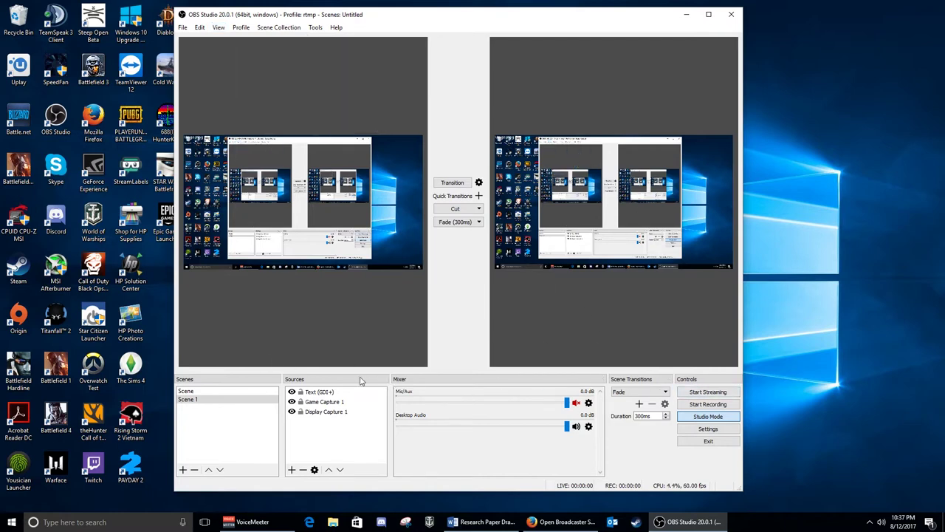
Unlock the dock layout and review the list of docks that can be shown or hidden
click(218, 28)
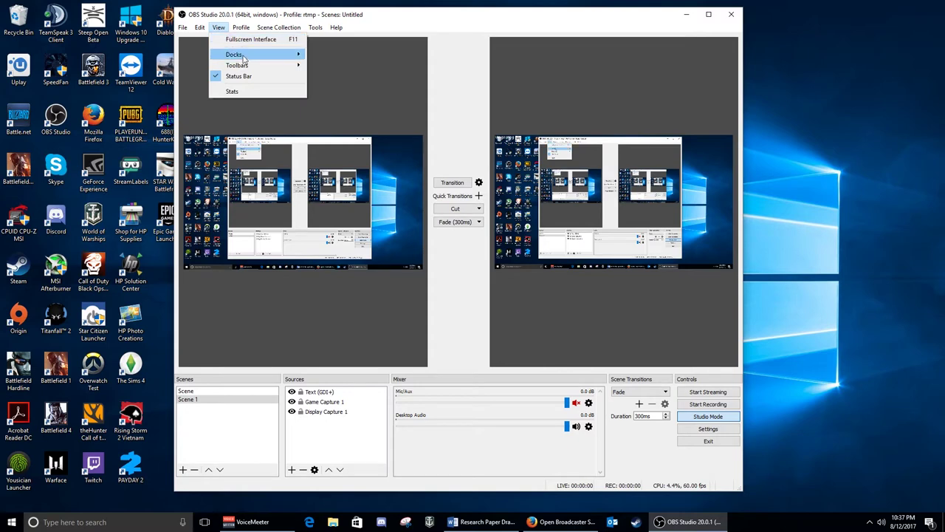
mouse_move(245, 59)
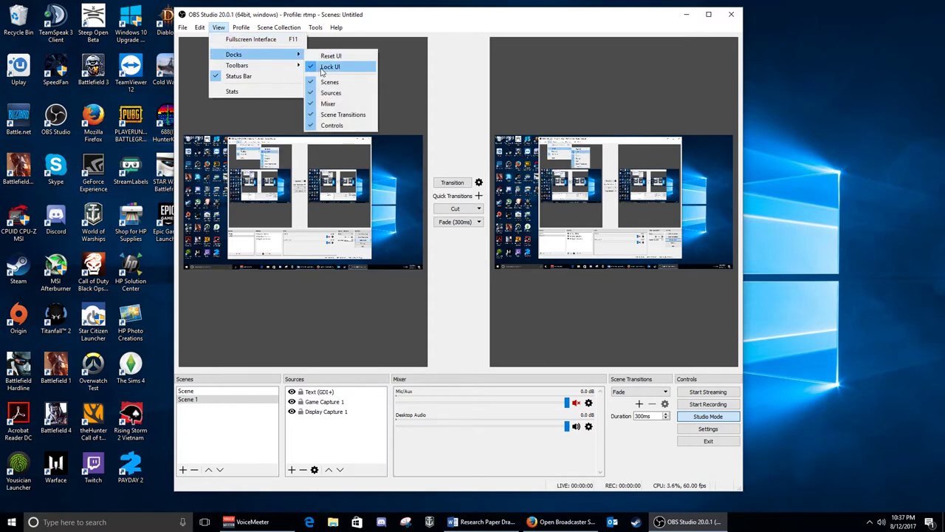
click(323, 67)
click(219, 27)
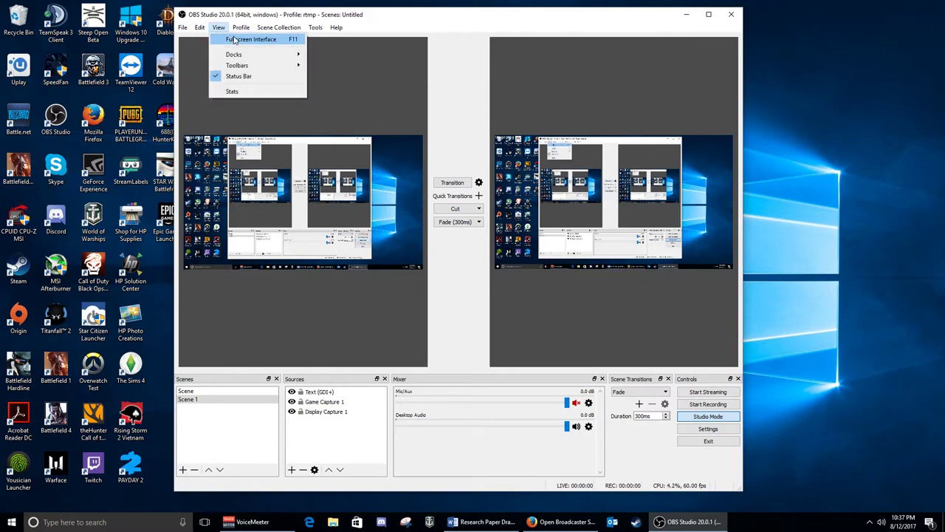
mouse_move(253, 60)
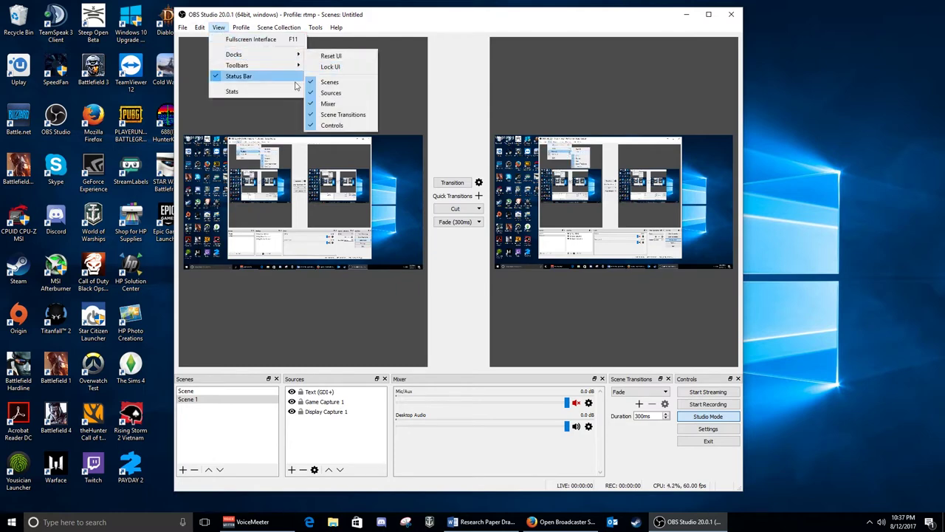
key(Escape)
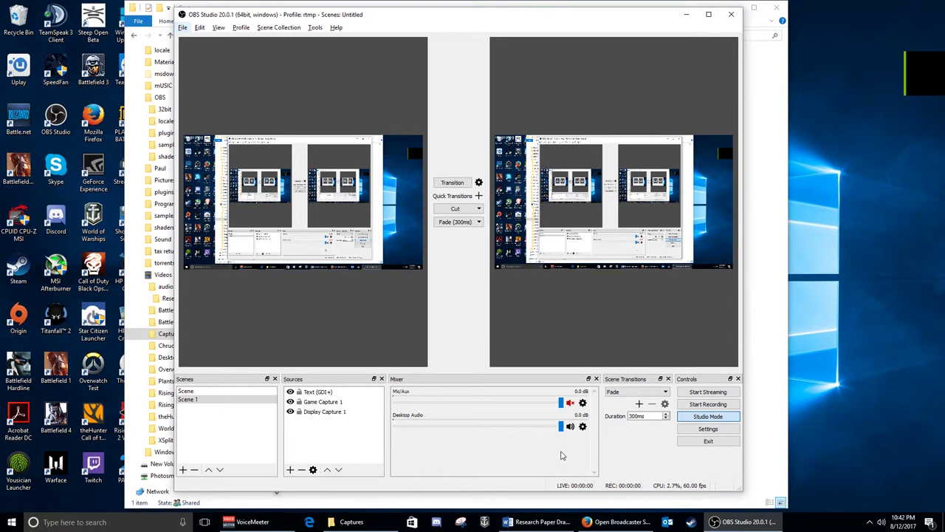
Set the interface theme to Rachni in the general settings, apply it and close the settings
click(707, 429)
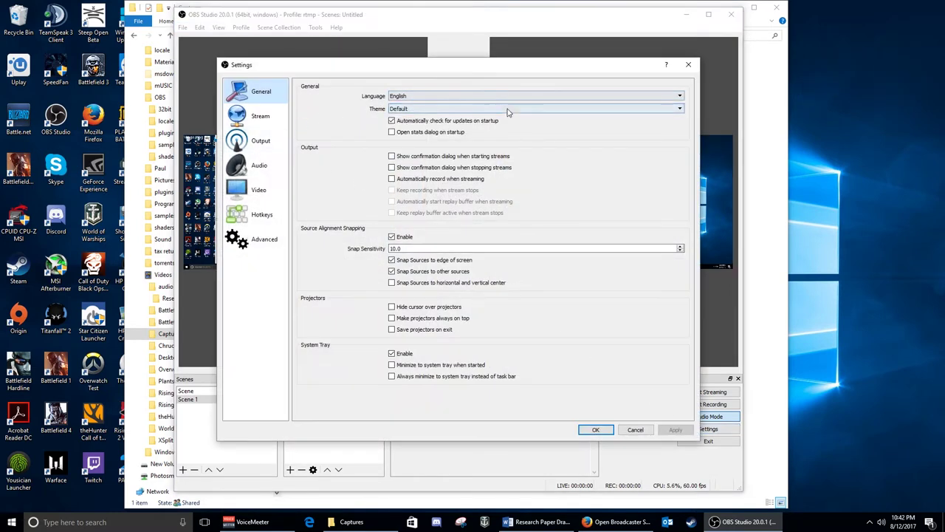
click(670, 111)
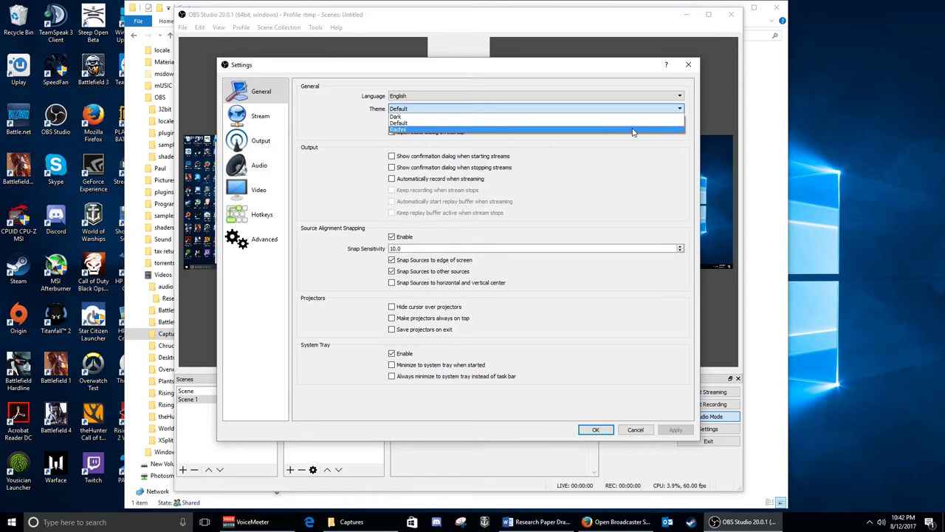
click(633, 130)
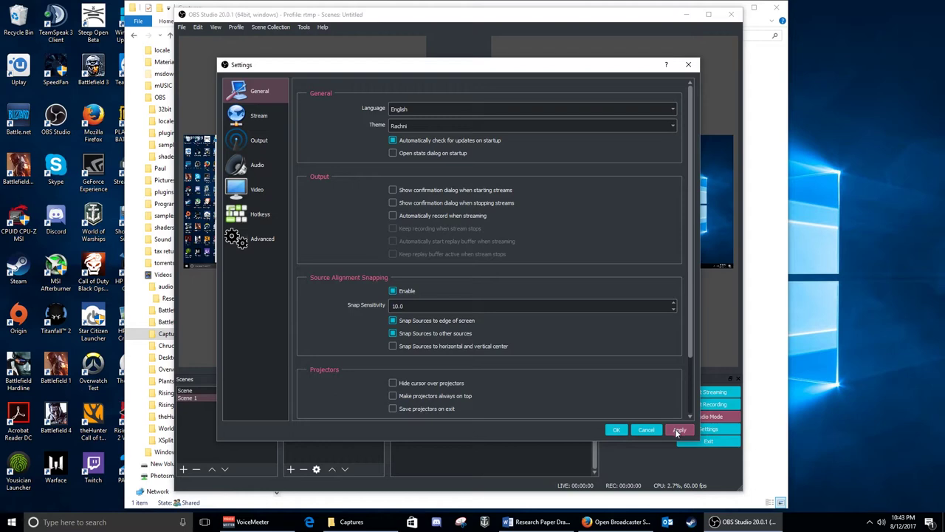
click(677, 432)
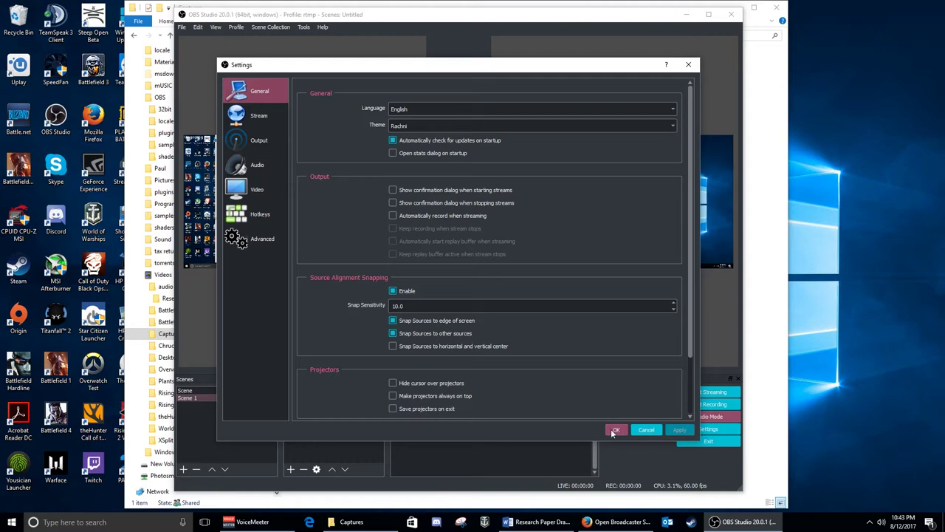
click(614, 430)
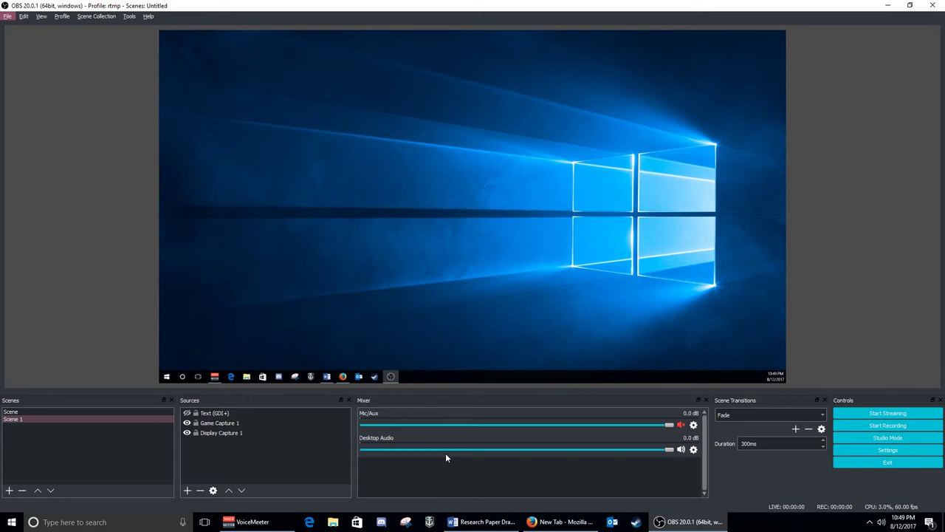
Lock the Text (GDI+), Game Capture 1 and Display Capture 1 sources of Scene 1
click(273, 413)
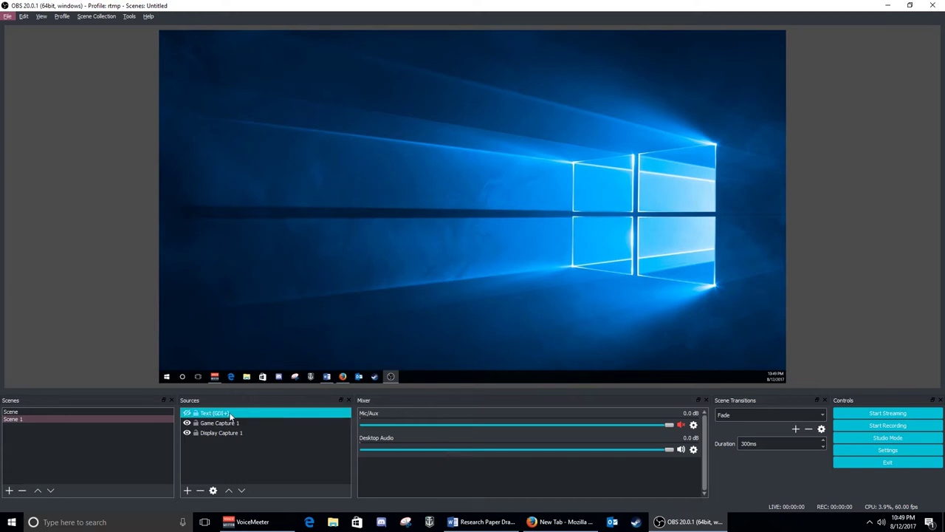
click(213, 433)
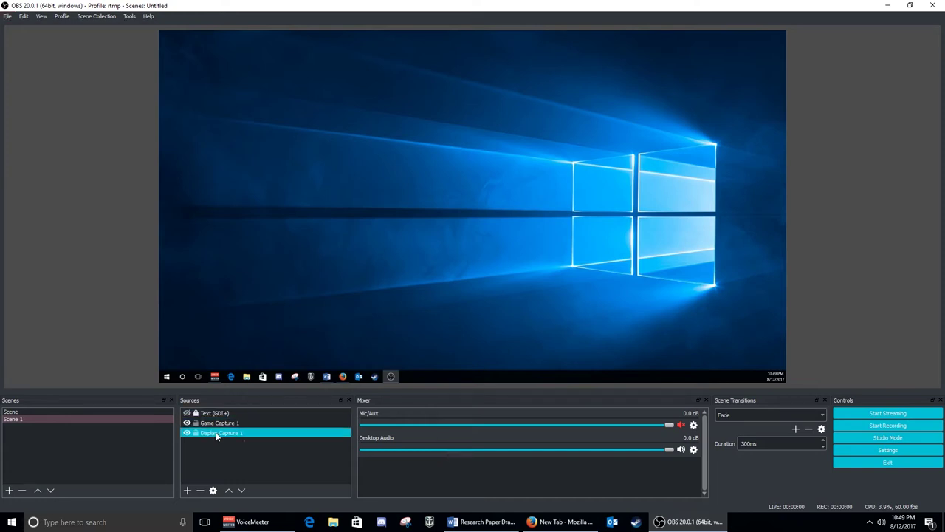
click(201, 423)
click(198, 413)
click(196, 424)
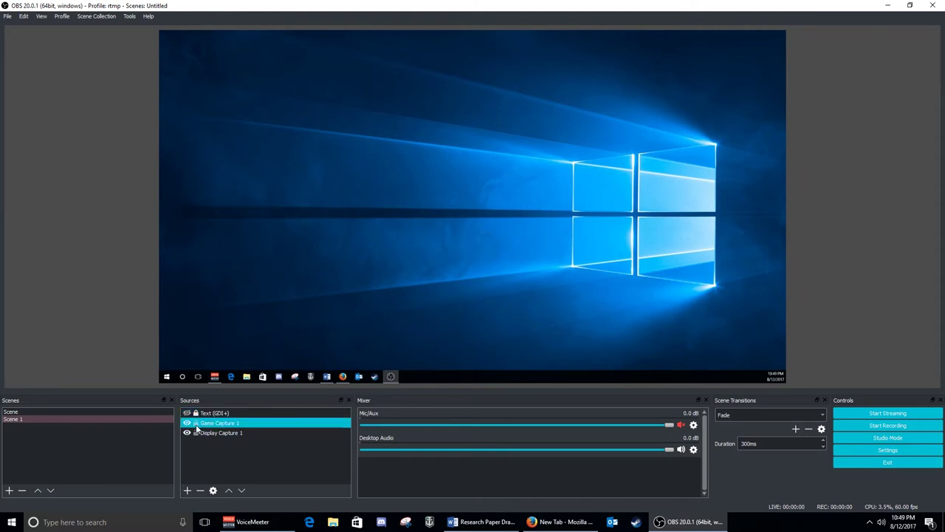
click(195, 423)
click(194, 433)
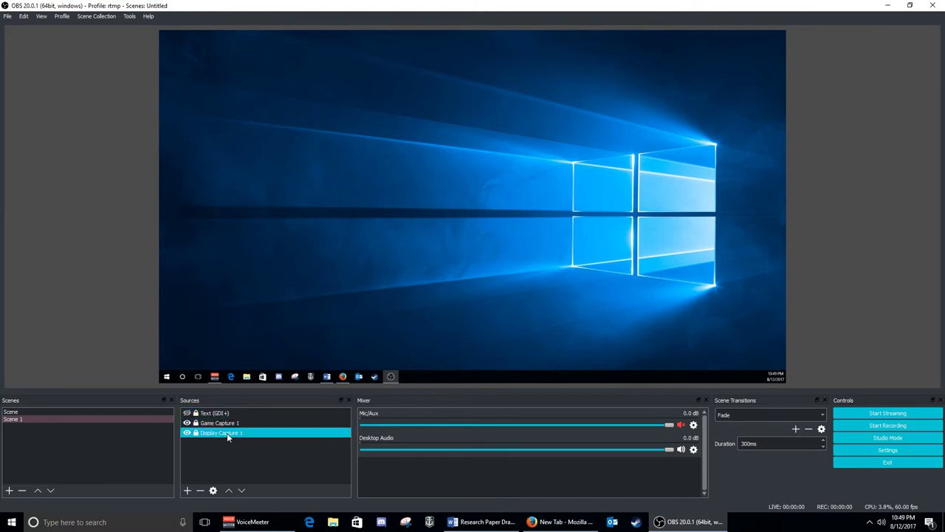
Try to select the locked Game Capture 1 and Display Capture 1 sources in the preview
click(227, 426)
click(365, 250)
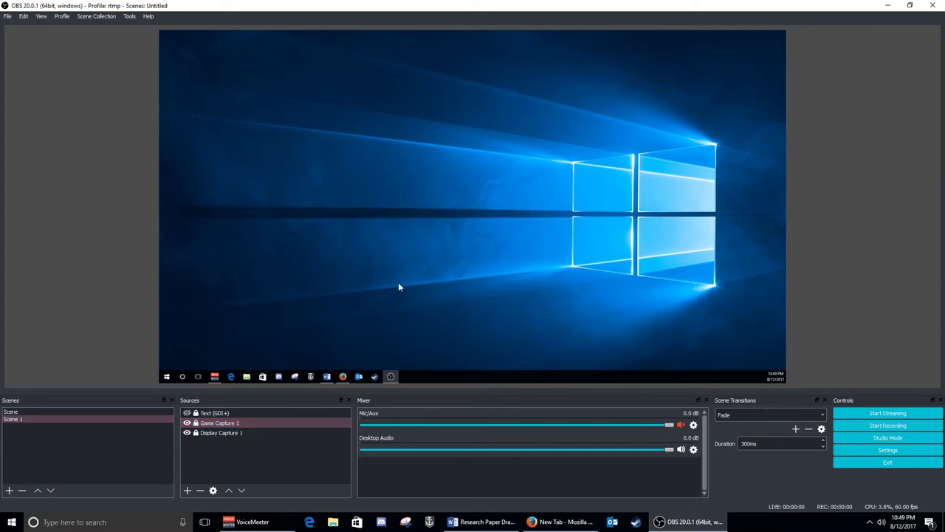
click(272, 433)
click(331, 254)
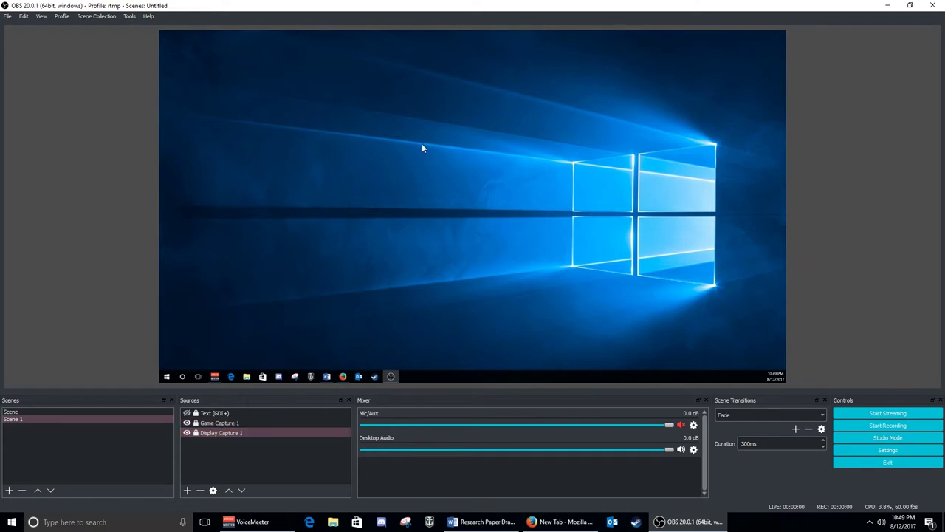
Unlock Display Capture 1, try moving it slightly in the preview, and lock it again
click(198, 436)
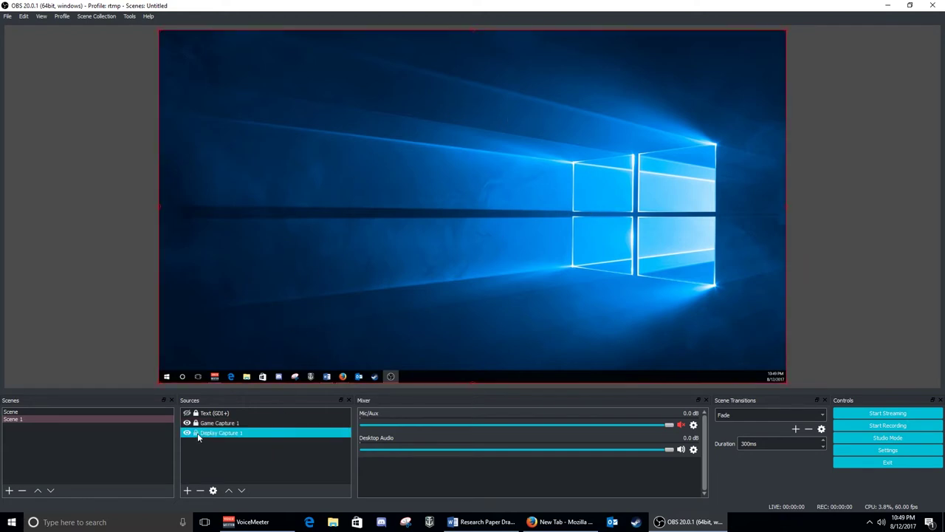
mouse_move(241, 260)
mouse_down()
mouse_move(281, 271)
mouse_move(512, 255)
mouse_move(274, 253)
mouse_move(247, 263)
mouse_up()
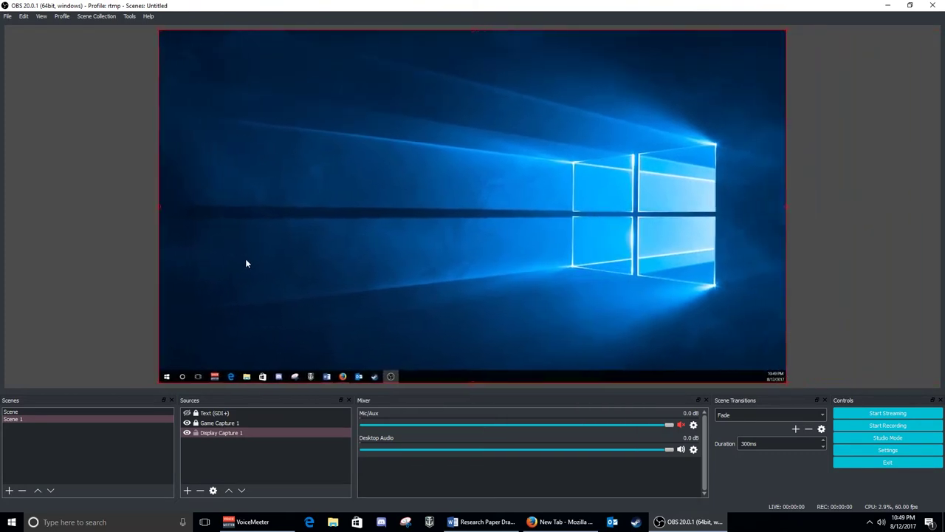
click(193, 434)
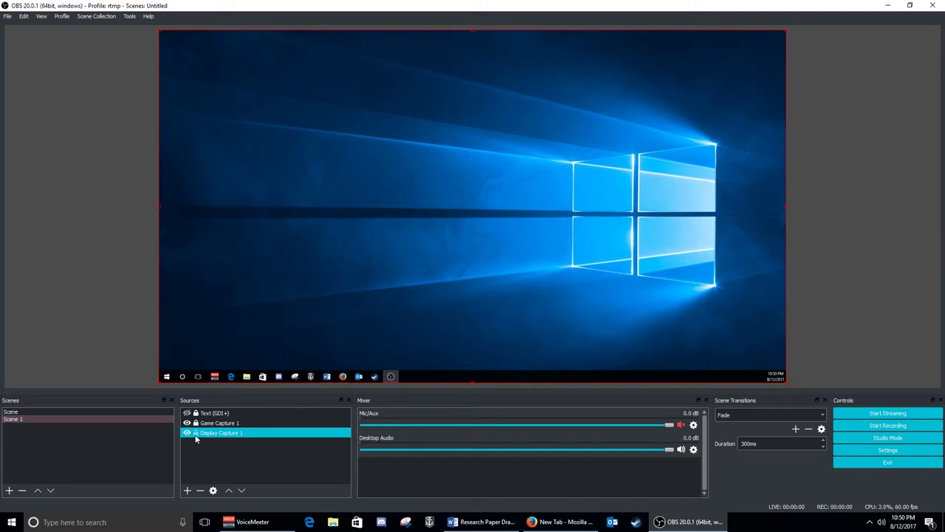
click(196, 434)
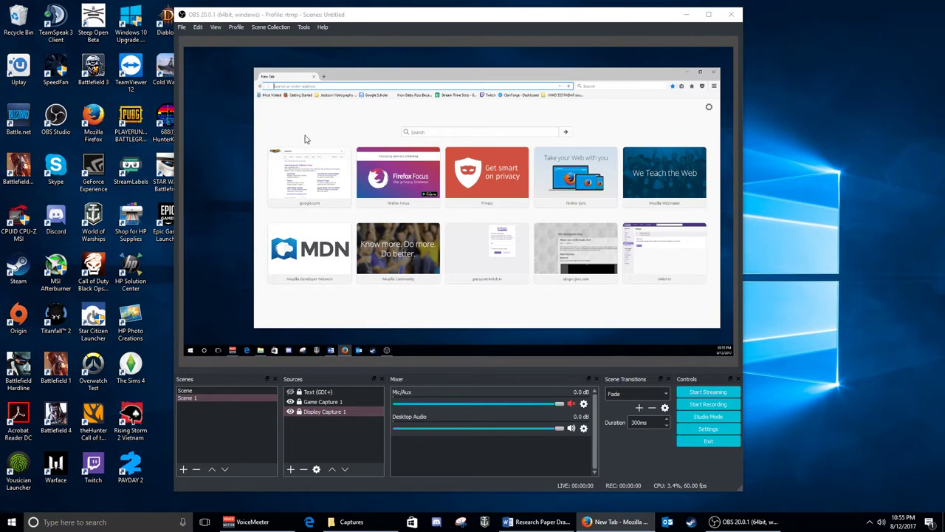
Set the preview scaling to Output (1280x720) and maximize the OBS window
right_click(238, 91)
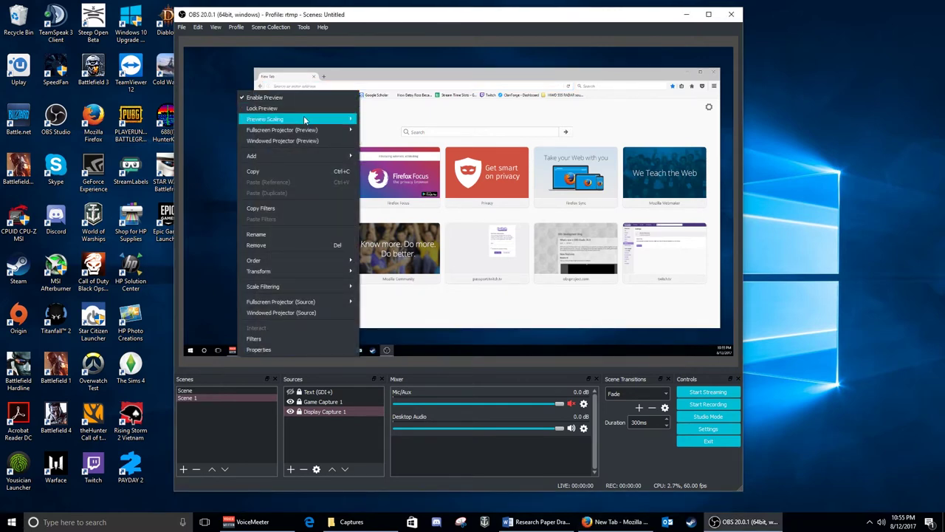
mouse_move(285, 121)
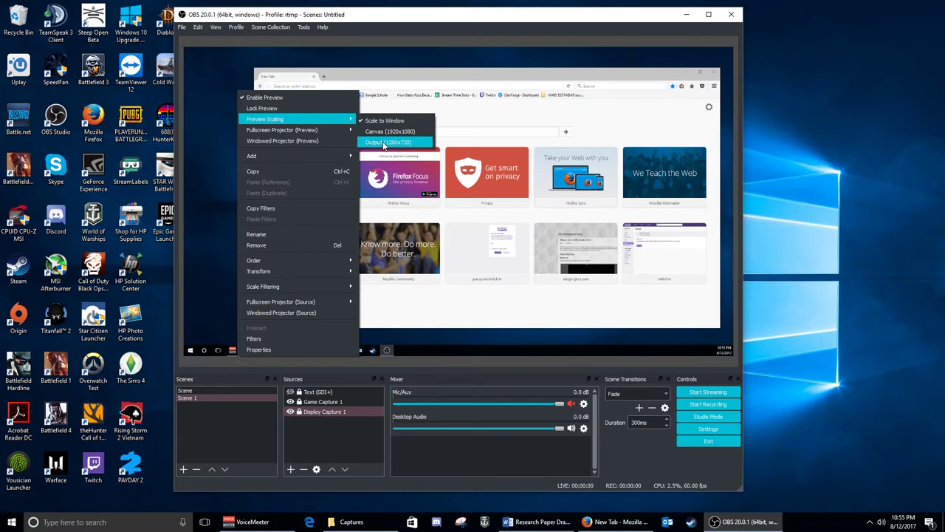
click(403, 138)
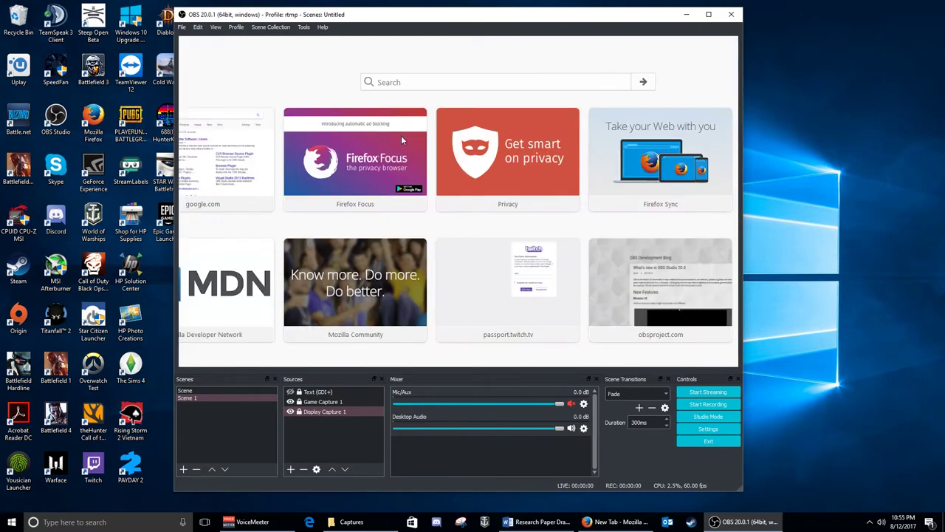
click(708, 14)
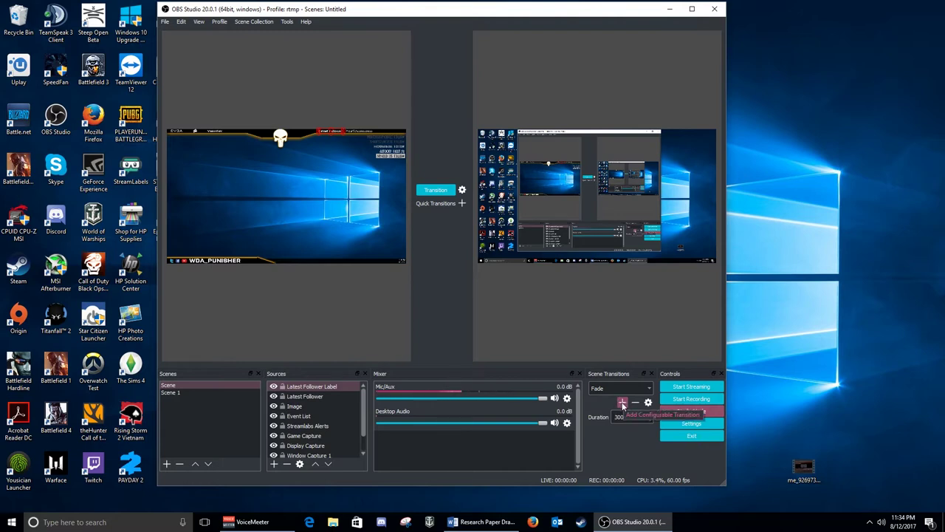
Add a Stinger scene transition, keeping the suggested name Stinger
click(625, 407)
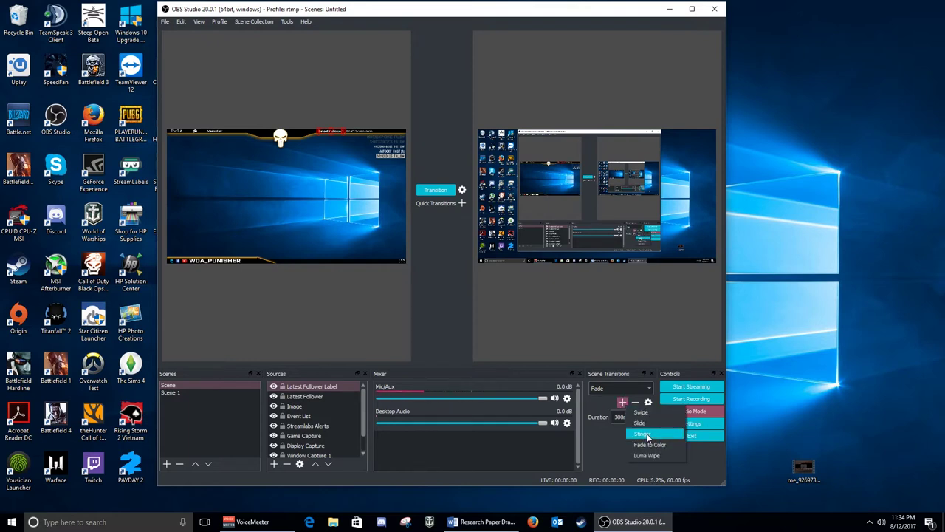
click(644, 435)
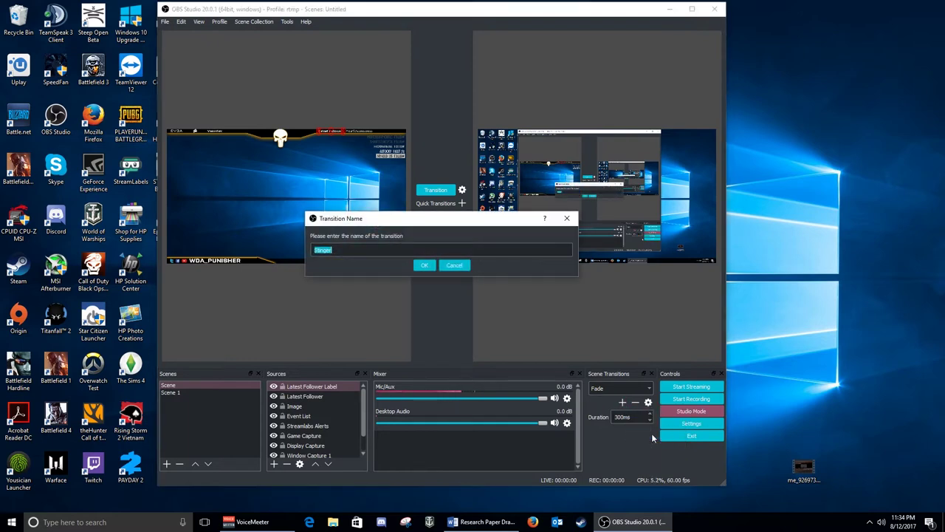
click(423, 267)
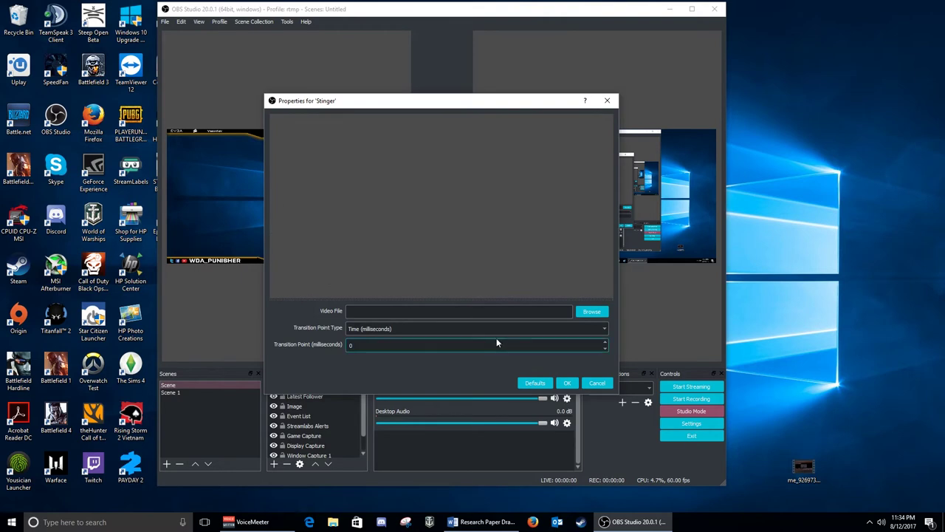
Load me_9269737_Metal-Transition from the Desktop as the stinger's video file
click(591, 311)
click(585, 314)
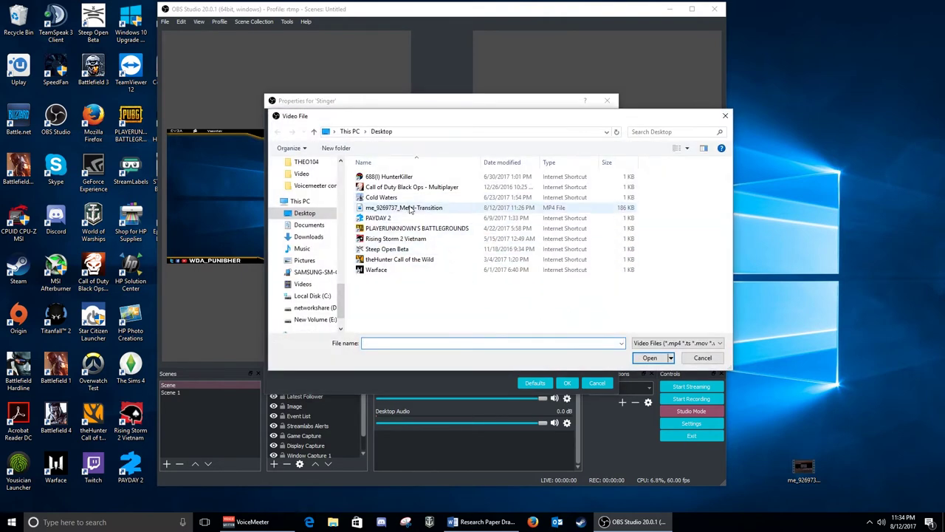
click(410, 208)
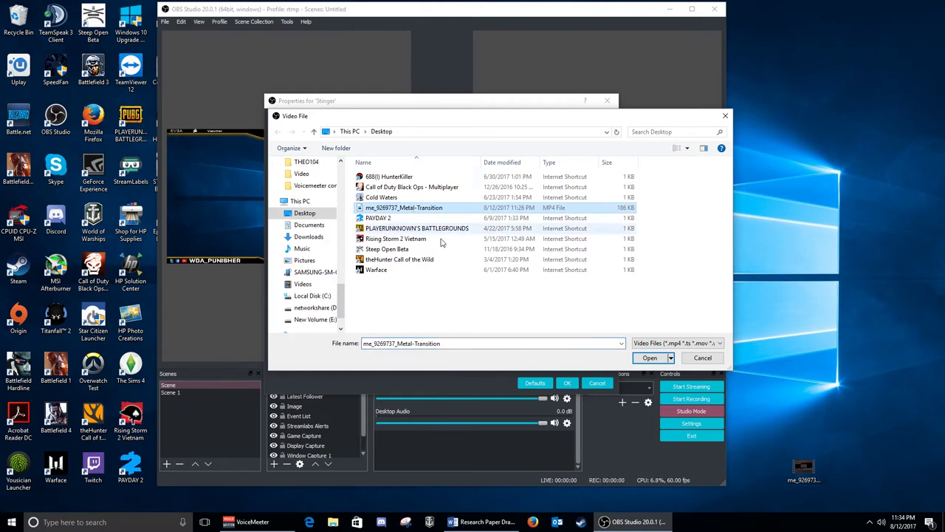
click(650, 358)
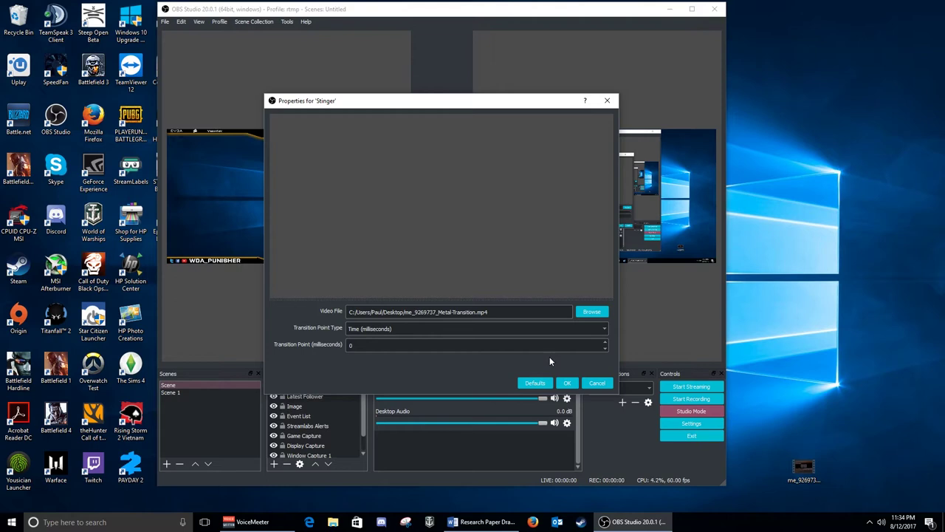
Try Frame as the stinger's transition point type, set it back to Time (milliseconds) and accept the properties
click(521, 332)
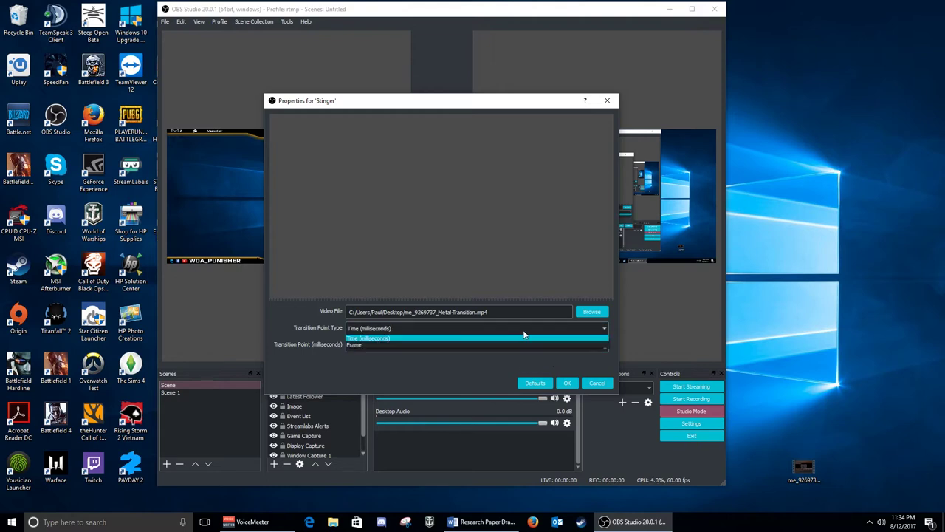
click(470, 346)
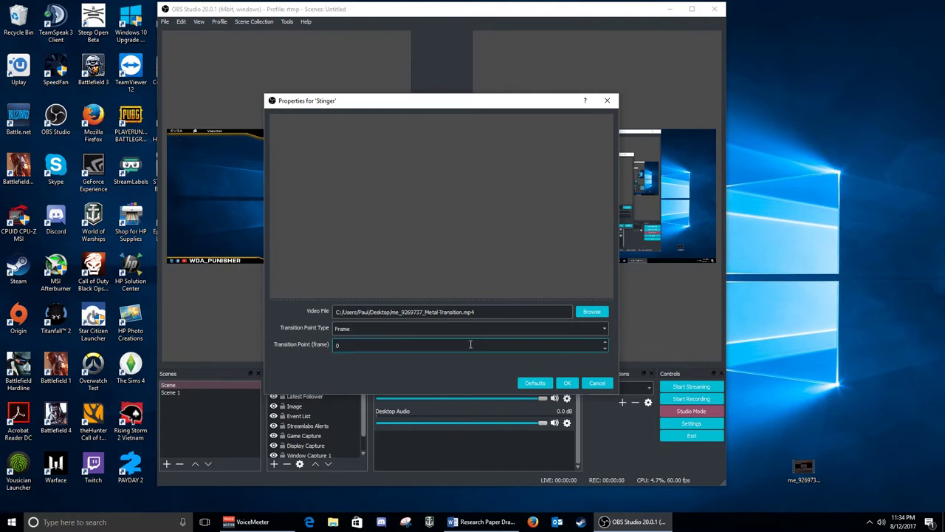
click(490, 327)
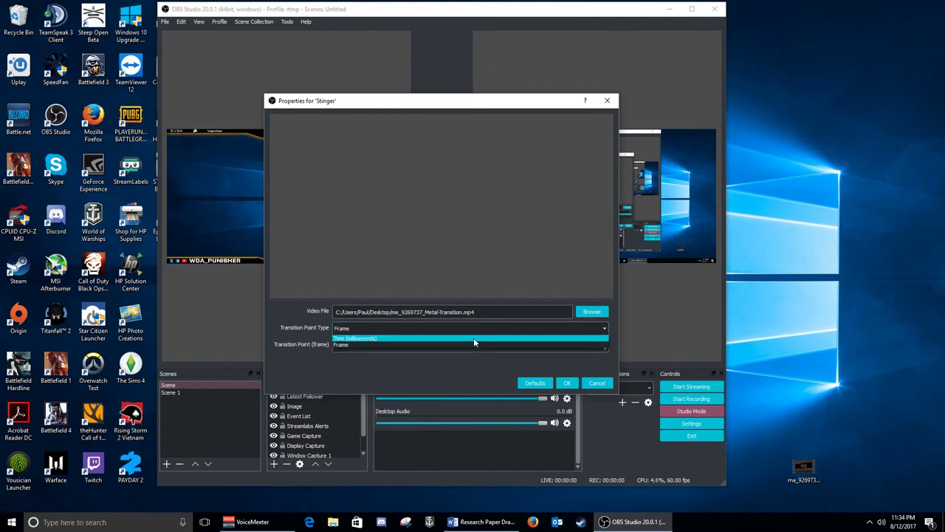
click(473, 337)
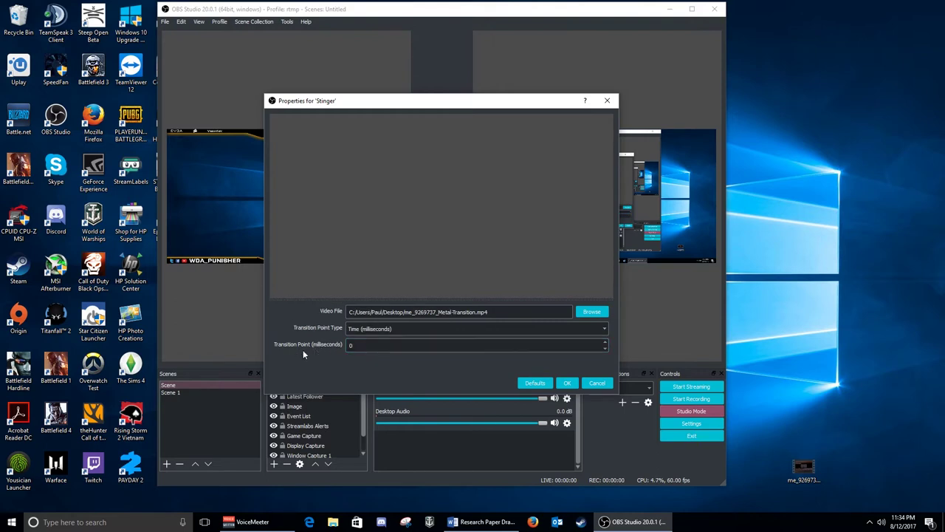
click(567, 383)
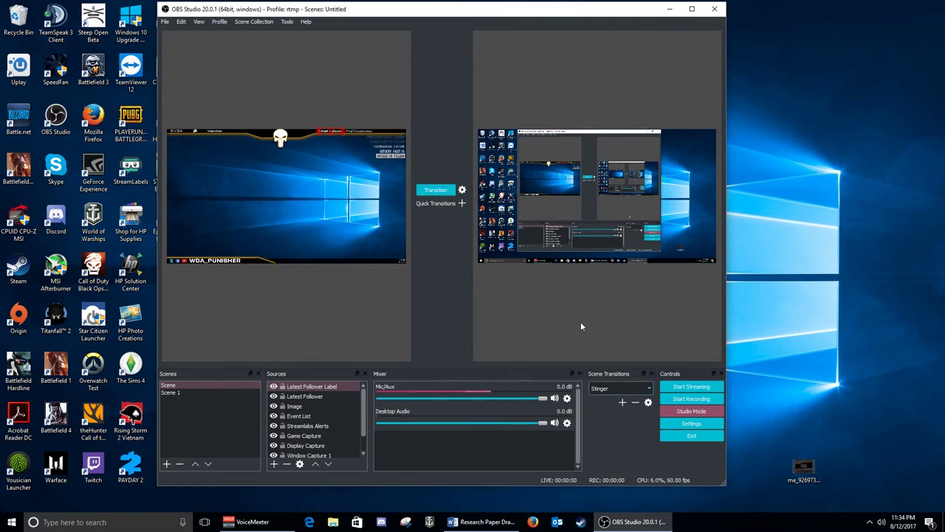
Run the stinger transition from the preview scene to the program output, and widen the OBS window slightly
click(431, 189)
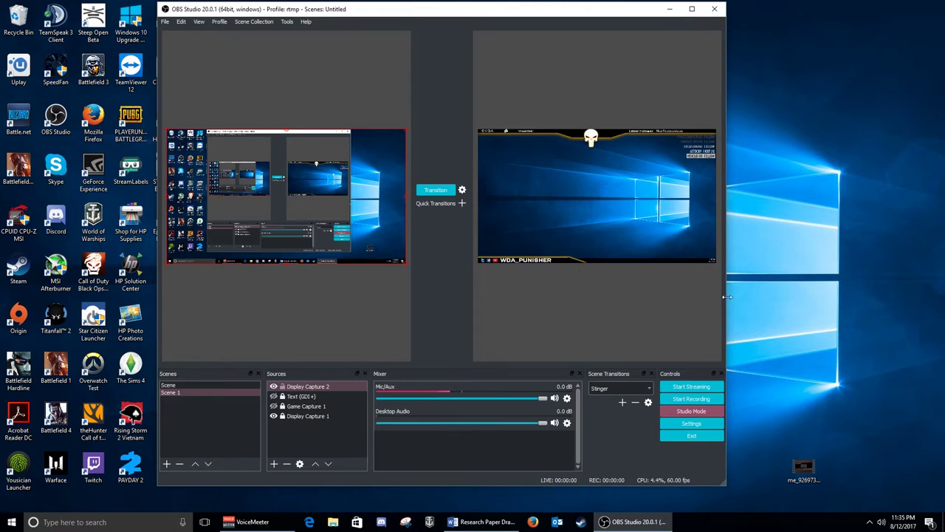
drag(726, 298, 745, 297)
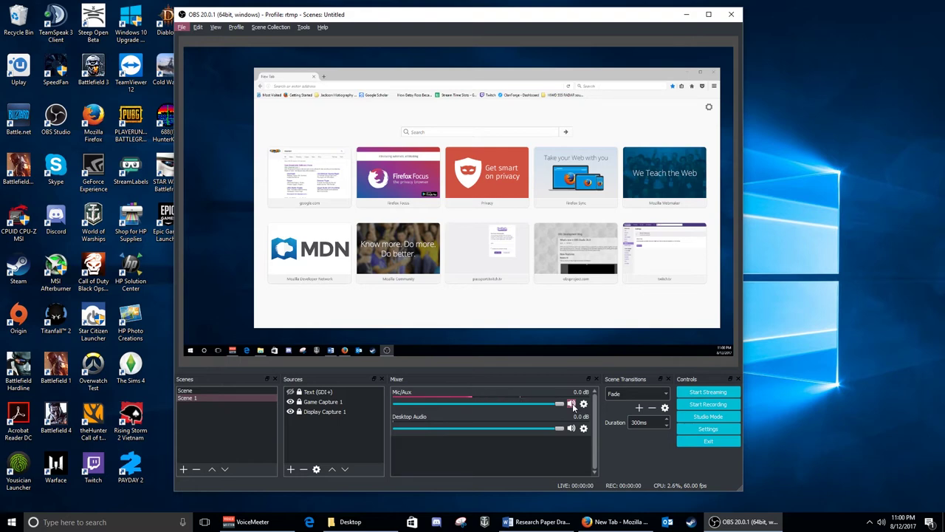
Toggle the mute of the Mic/Aux channel in the mixer
click(572, 405)
key(alt)
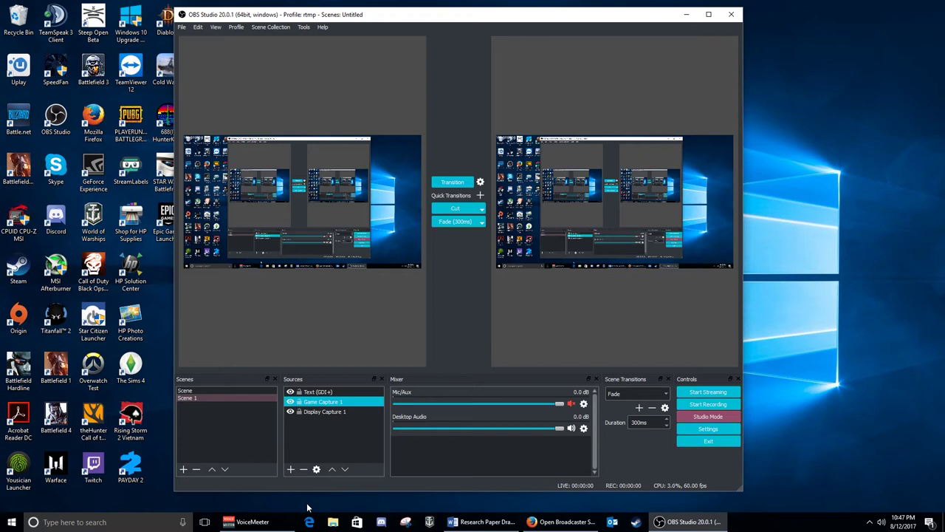
Open the filters of Game Capture 1, look at the Defaults option and close the filters
right_click(349, 405)
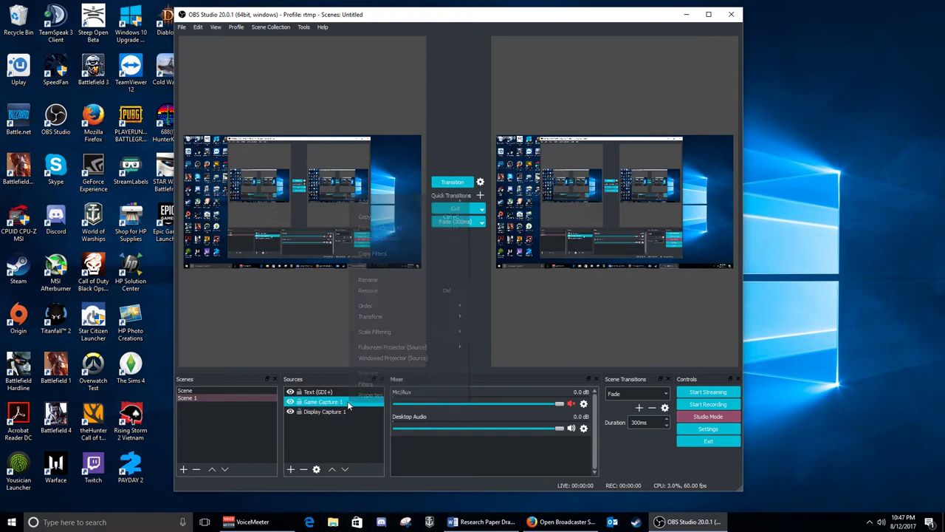
click(381, 384)
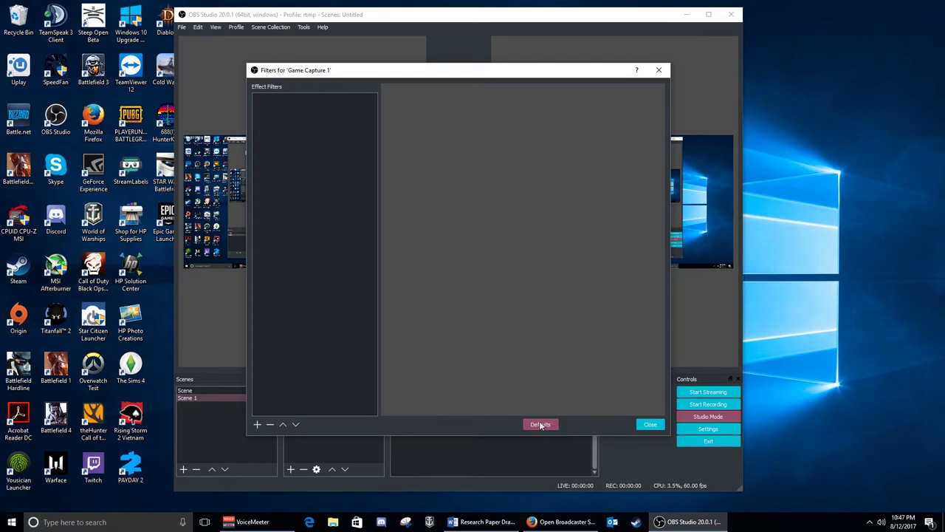
click(650, 425)
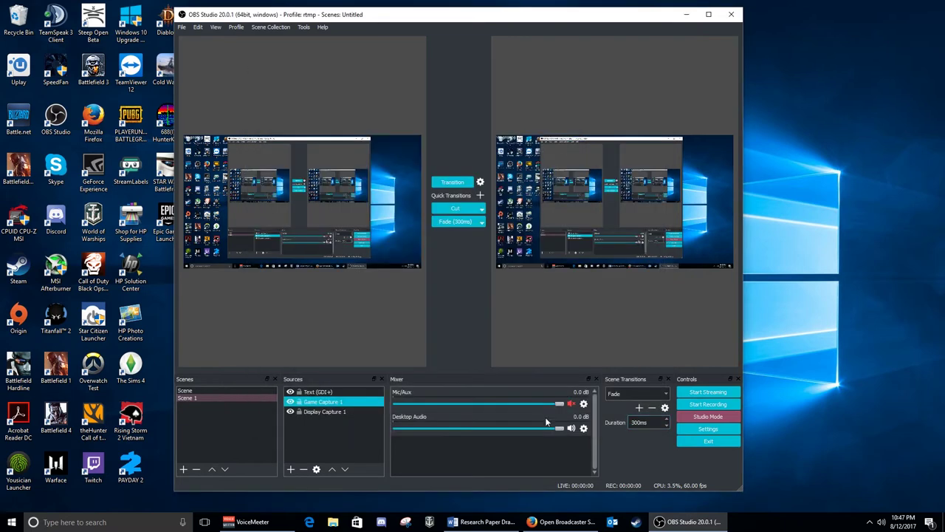
Open the Mic/Aux properties, look at the Defaults option and accept the properties without changes
click(583, 404)
click(606, 422)
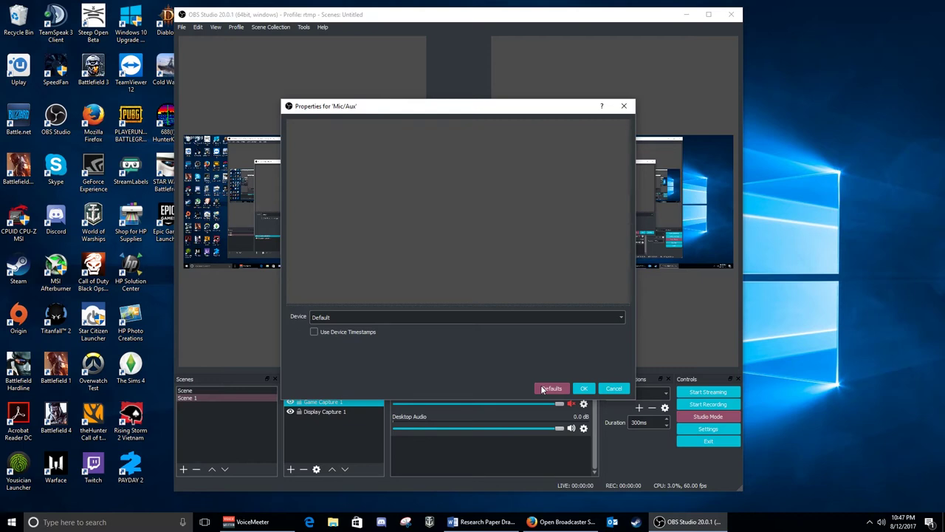
click(584, 389)
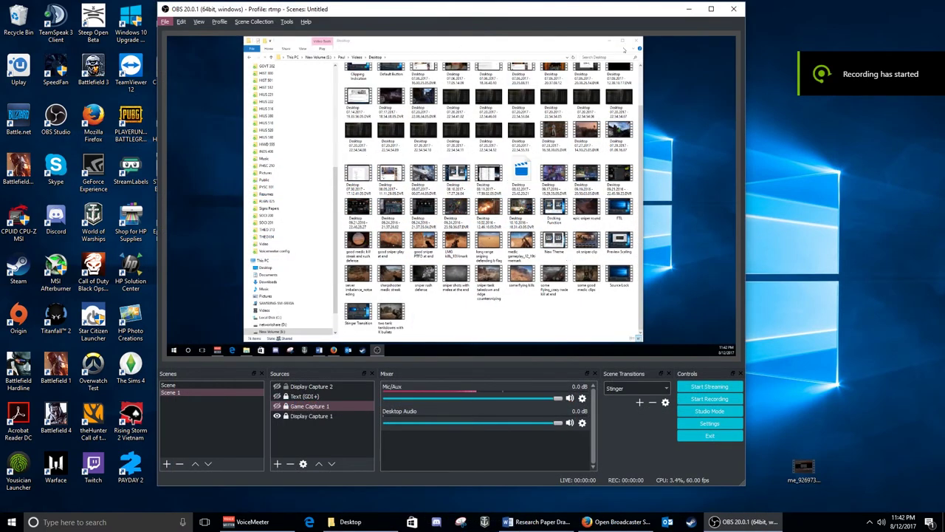
Close the Desktop folder window shown in the display capture
click(637, 41)
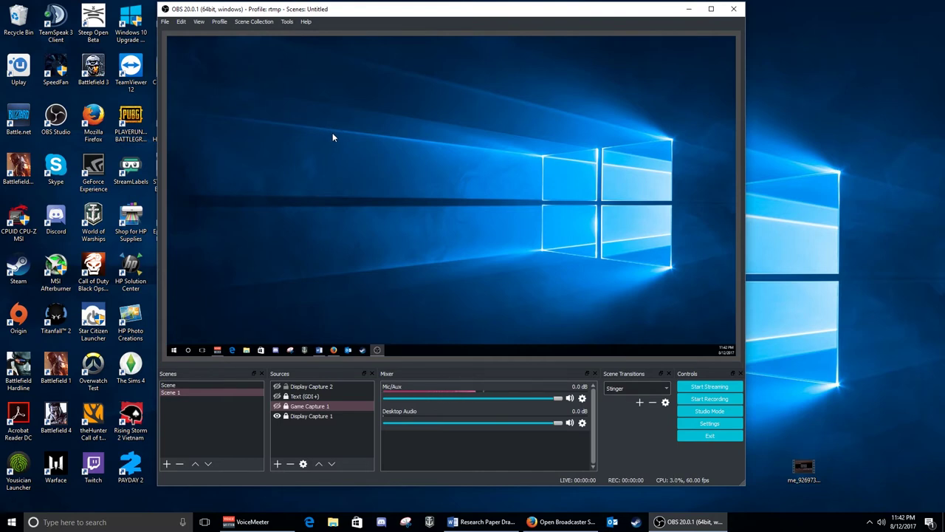
Start the Auto-Configuration Wizard and continue with optimizing for streaming, recording secondary
click(286, 23)
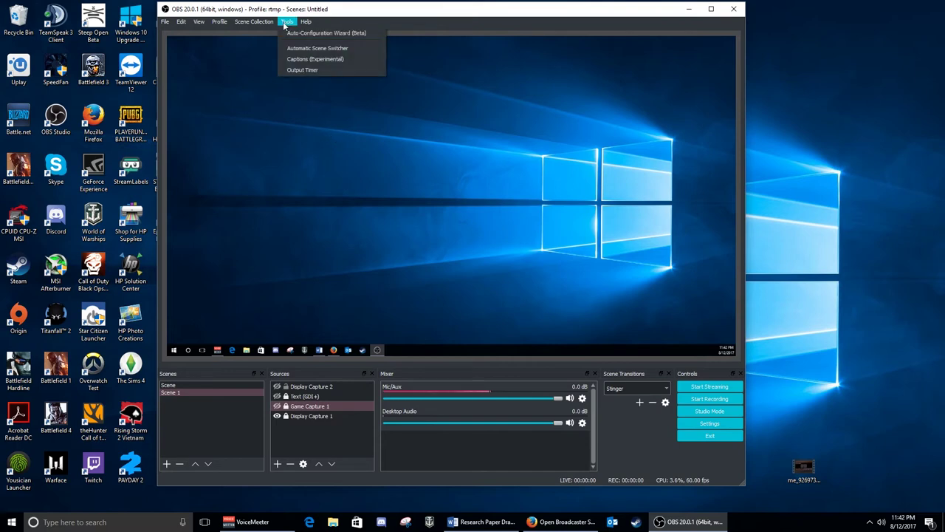
click(318, 33)
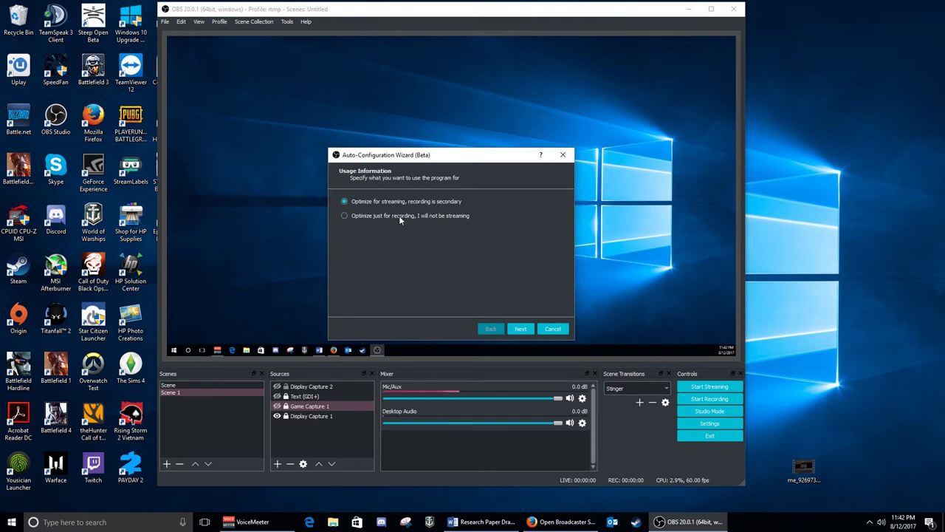
click(521, 330)
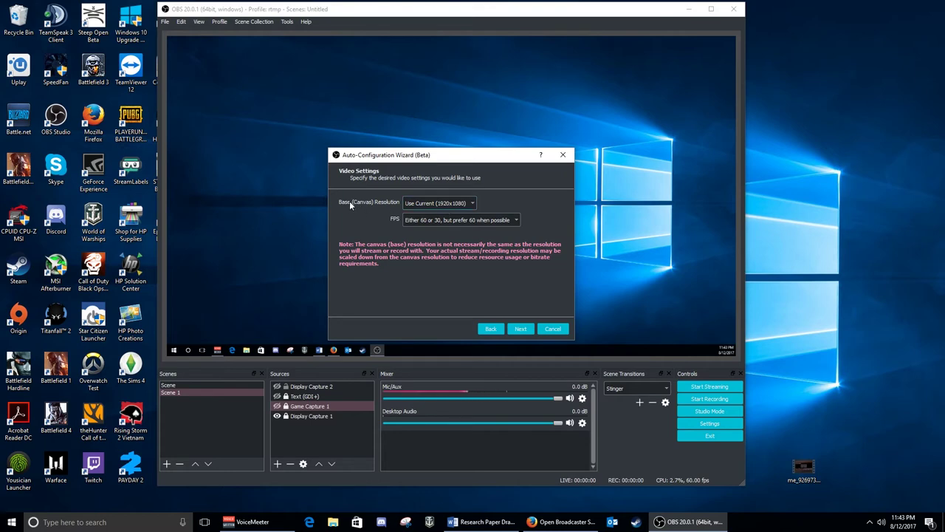
Review the wizard's video settings and continue with the current 1920x1080 canvas and either 60 or 30 FPS, preferring 60
click(456, 205)
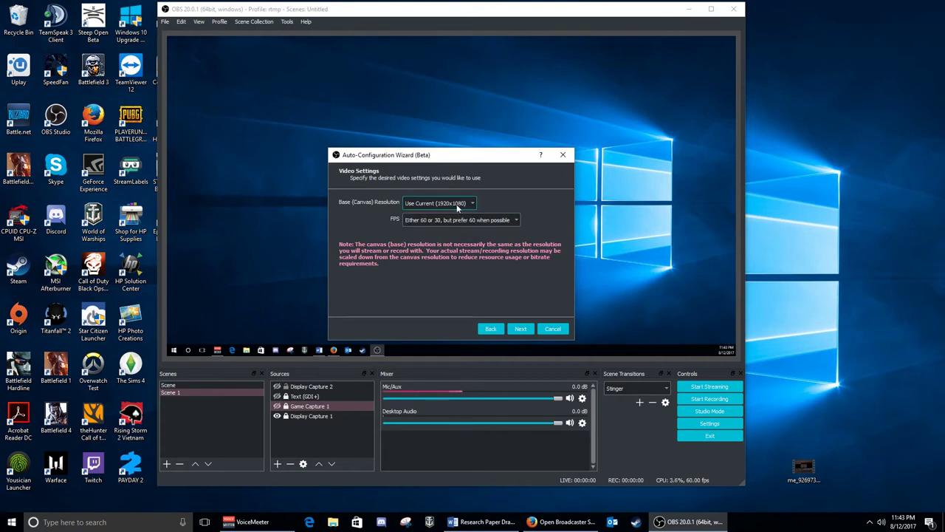
click(417, 223)
click(420, 225)
click(531, 330)
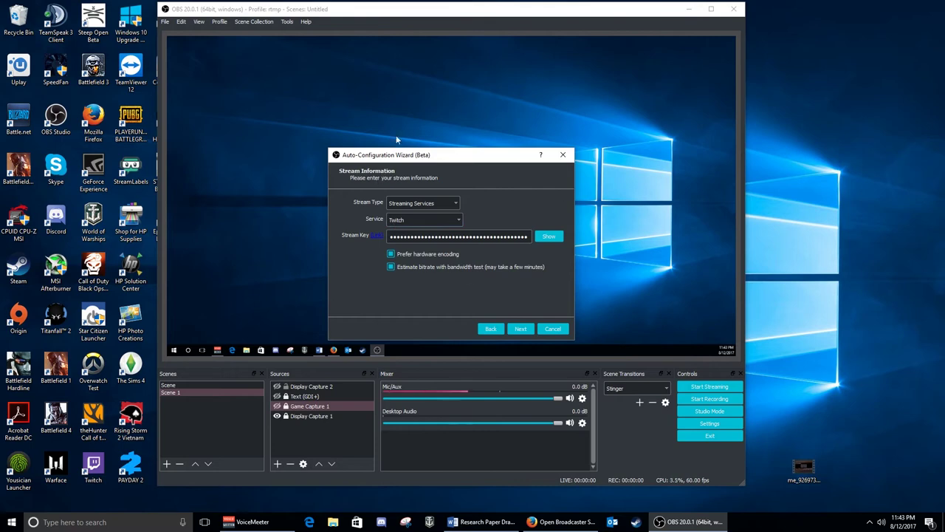
Run the wizard's test for Twitch with Prefer hardware encoding turned off, and cancel the wizard without applying its results
click(454, 221)
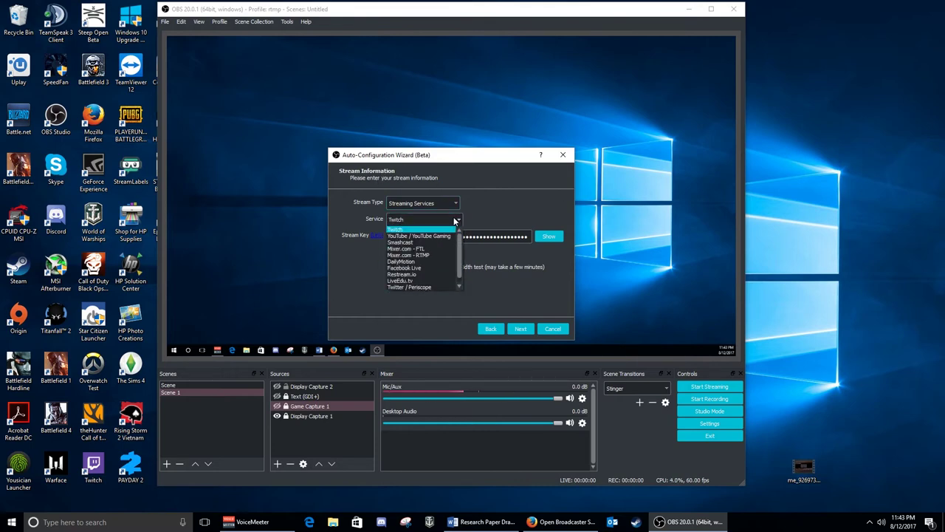
click(455, 221)
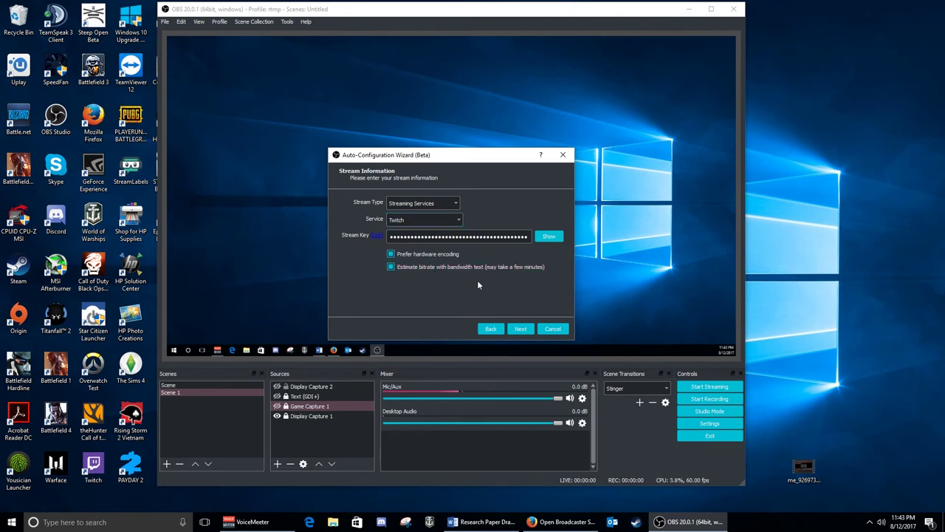
click(391, 254)
click(518, 330)
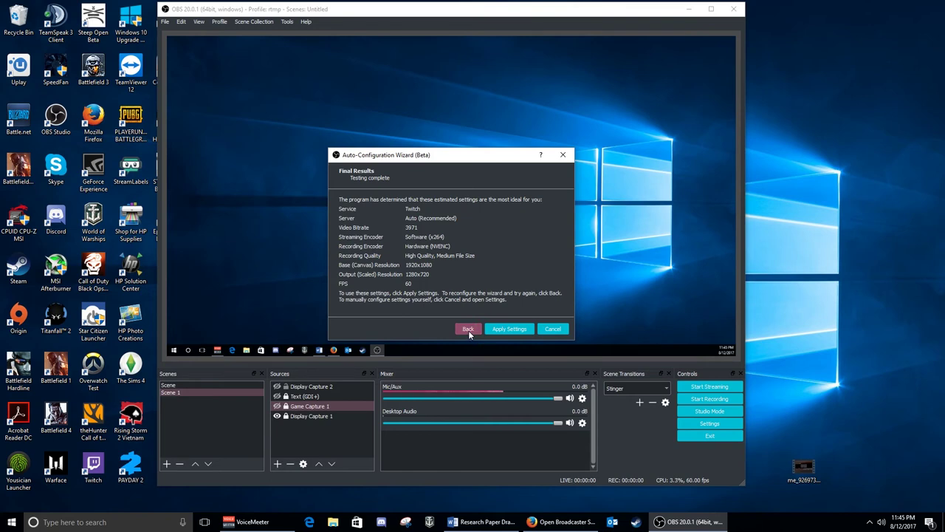
click(553, 329)
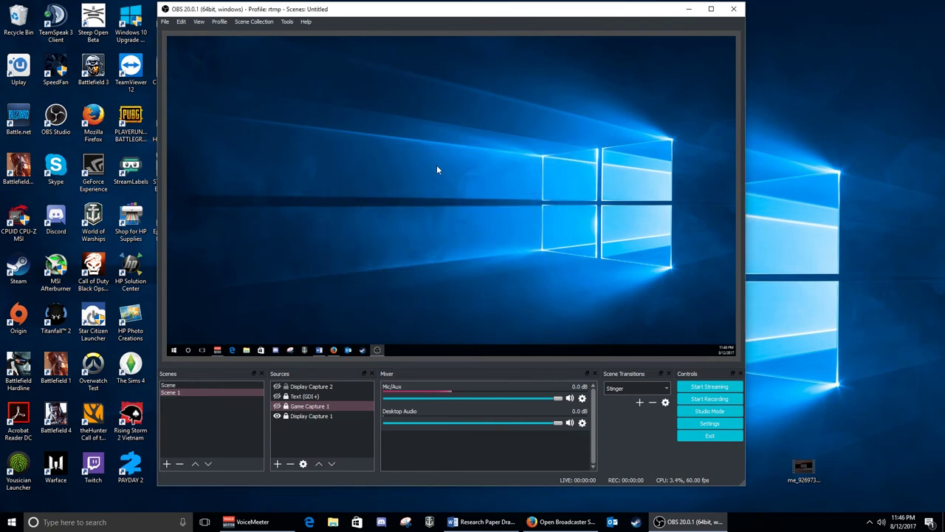
click(293, 22)
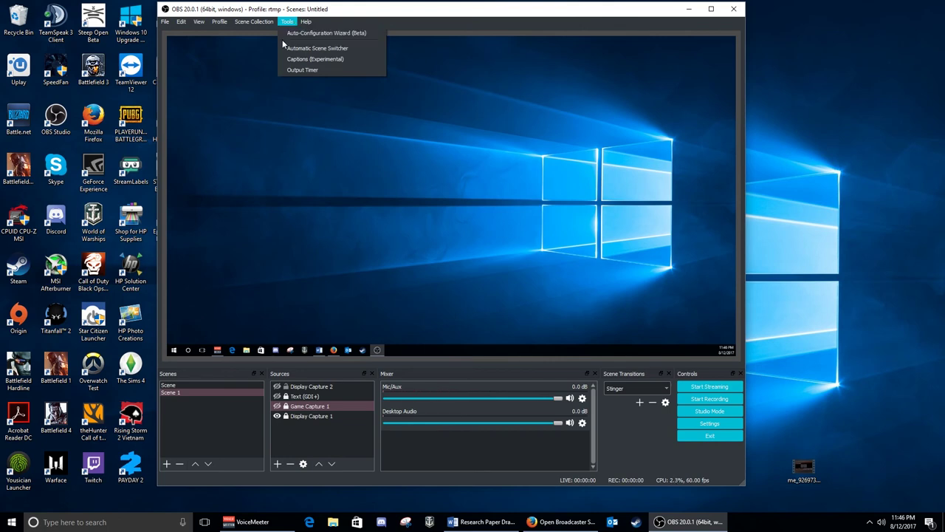
mouse_move(309, 21)
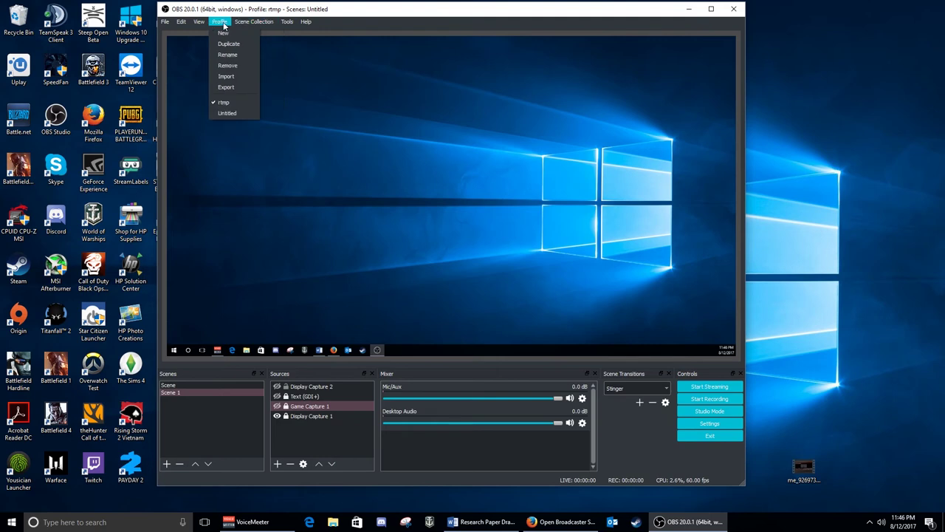
Open the Stats window, move it up over the preview, and reset its statistics
mouse_move(202, 25)
click(207, 85)
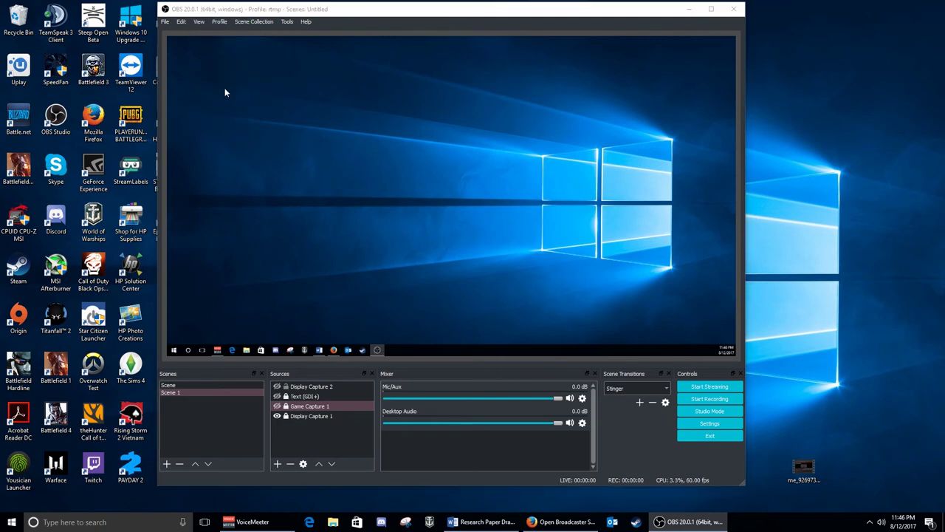
drag(436, 180, 399, 110)
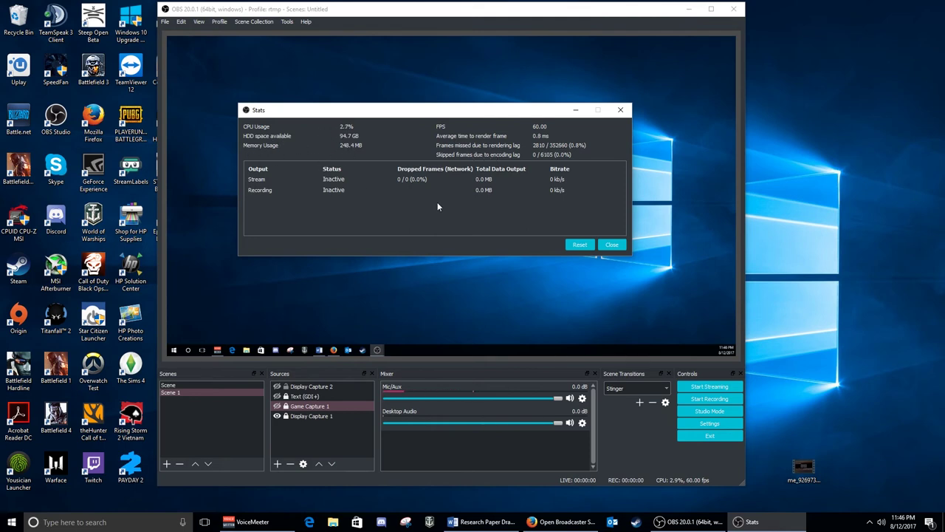
click(580, 244)
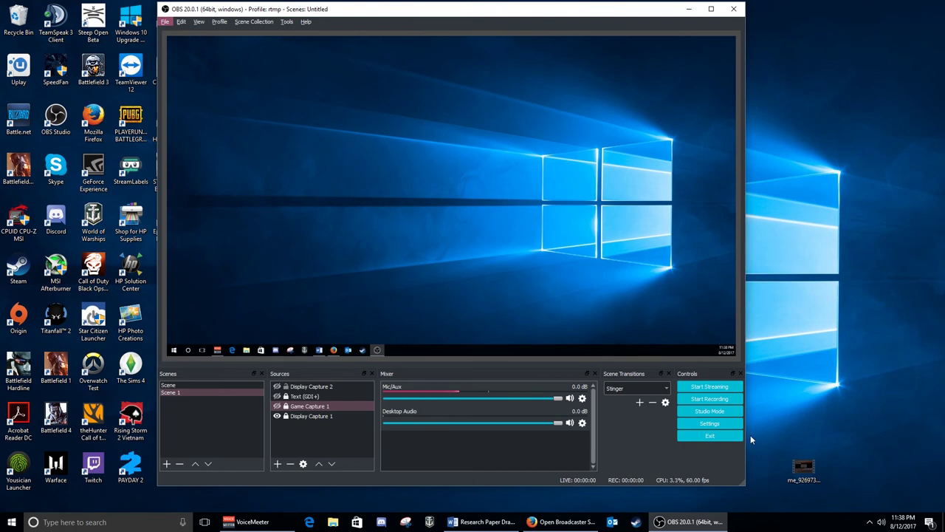
Review the available streaming services in the stream settings and choose Mixer.com - FTL as the service
click(708, 424)
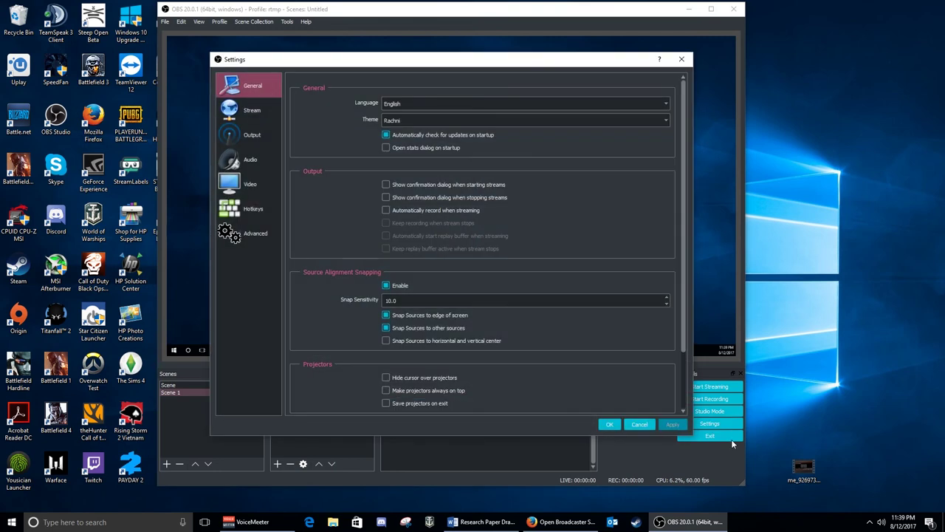
click(252, 111)
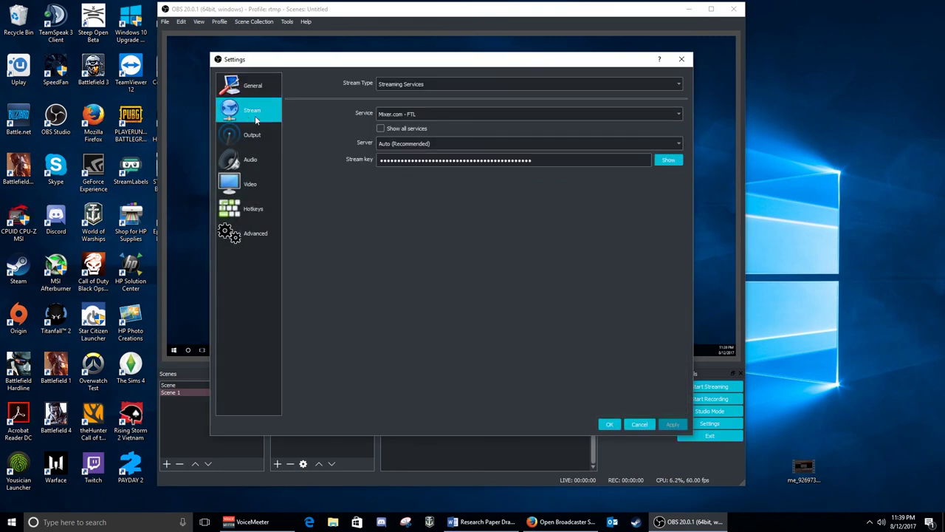
click(427, 114)
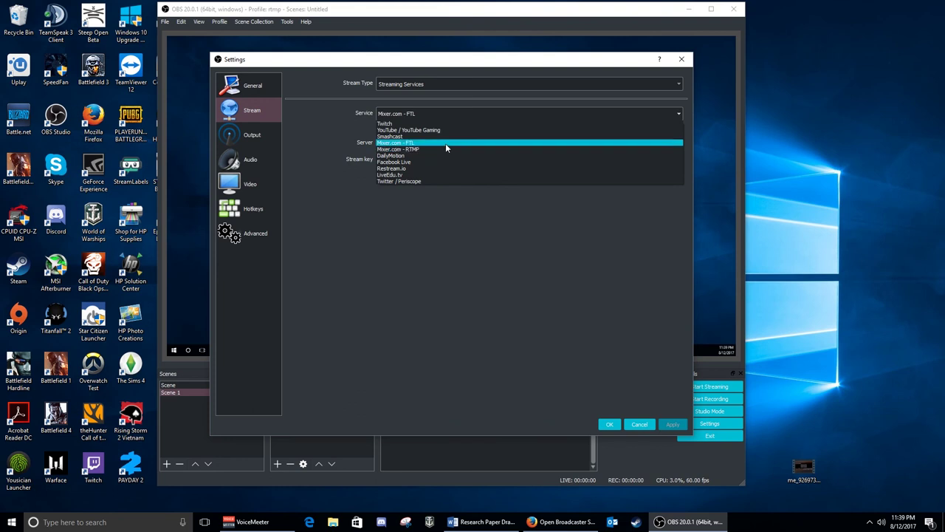
click(445, 143)
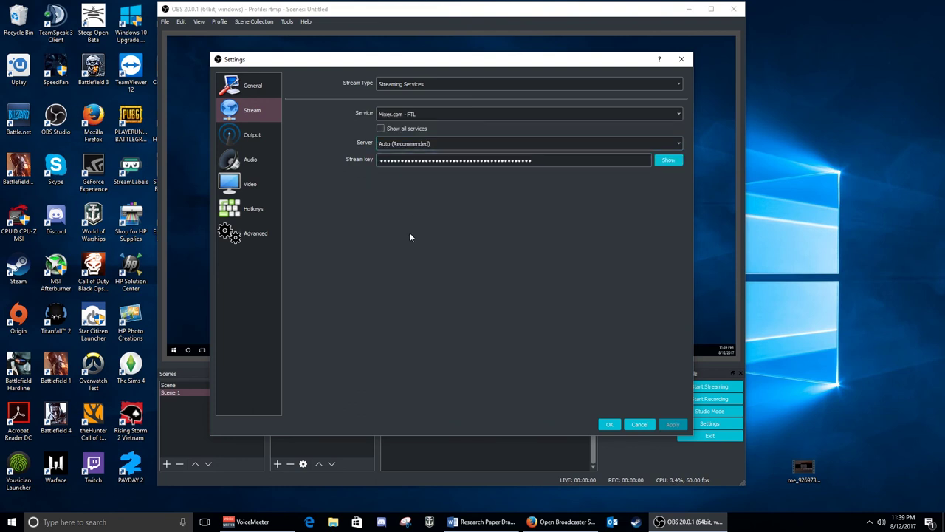